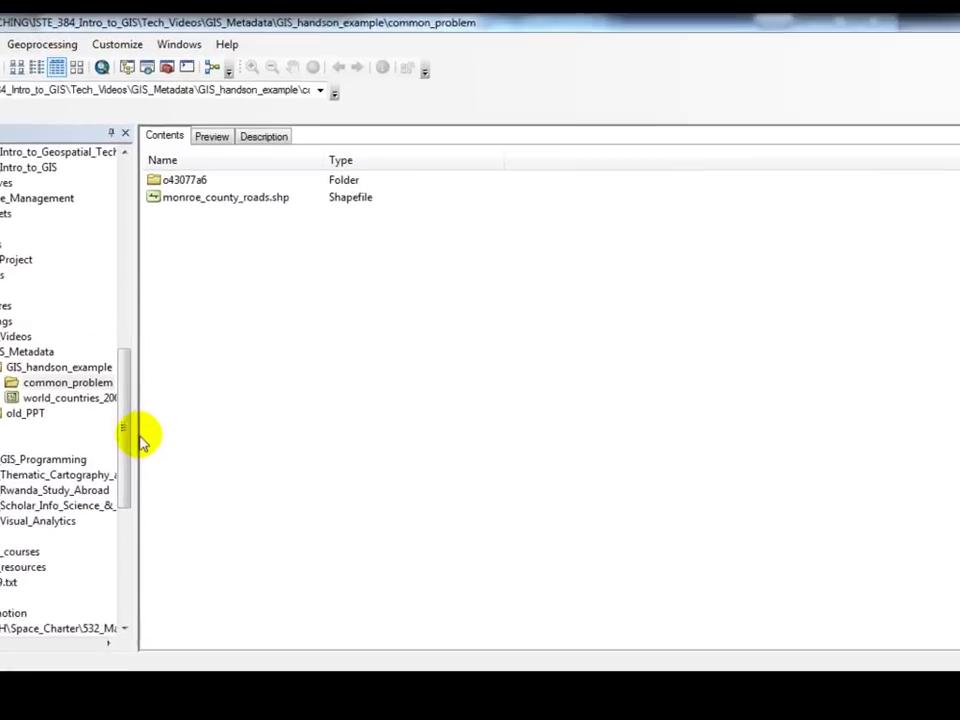
Step: Widen the catalog tree and open the metadata description of world_countries_2008.shp, declining the upgrade to the ArcGIS metadata format
drag(137, 437, 198, 441)
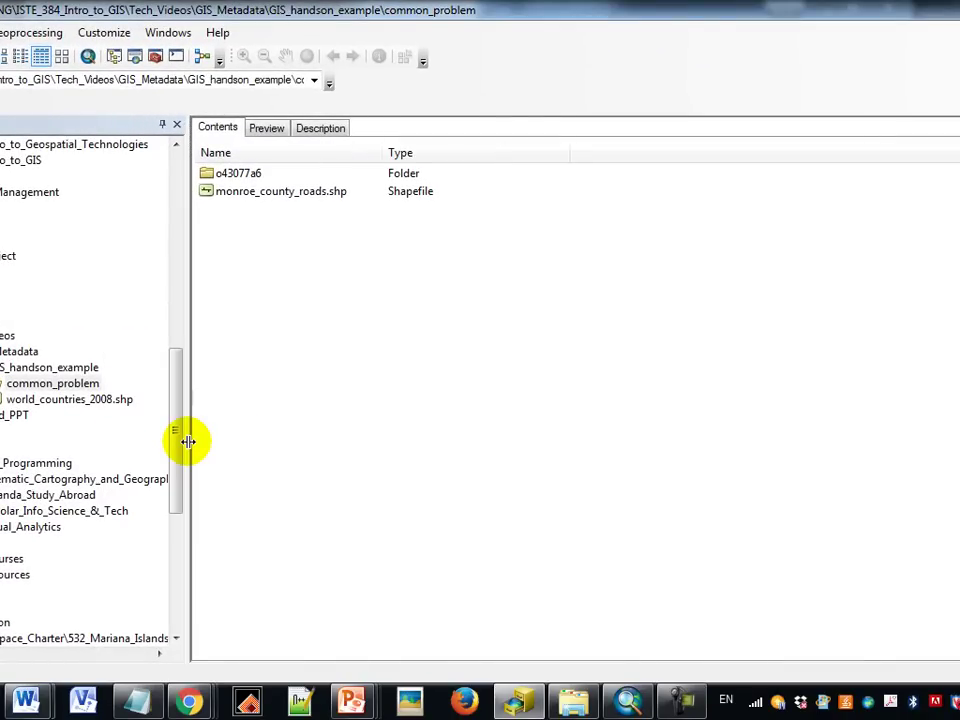
click(99, 404)
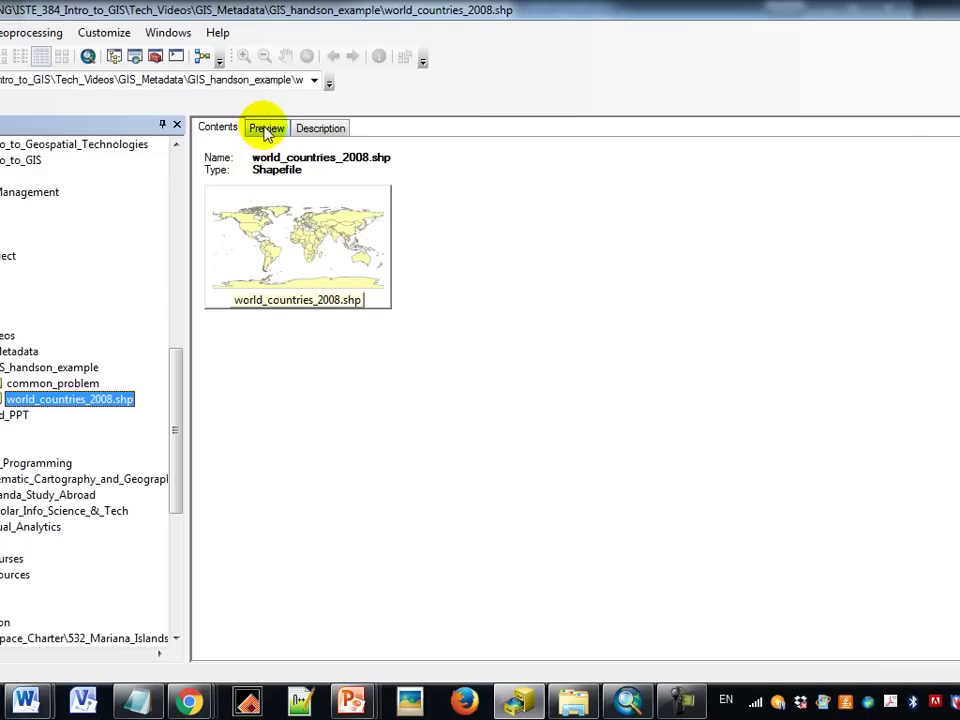
click(328, 131)
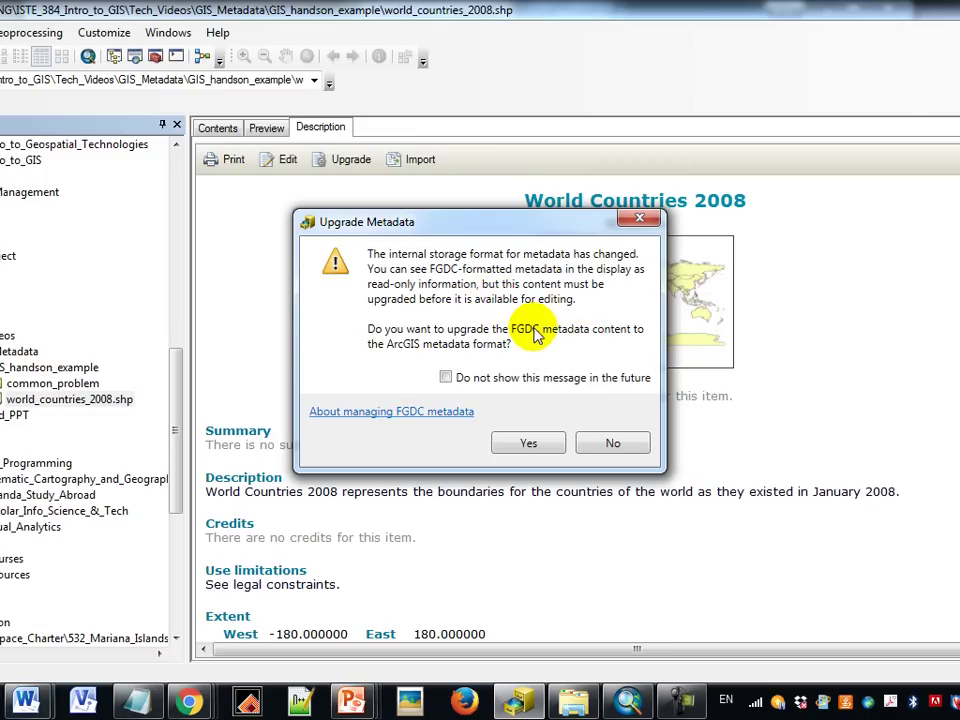
click(619, 444)
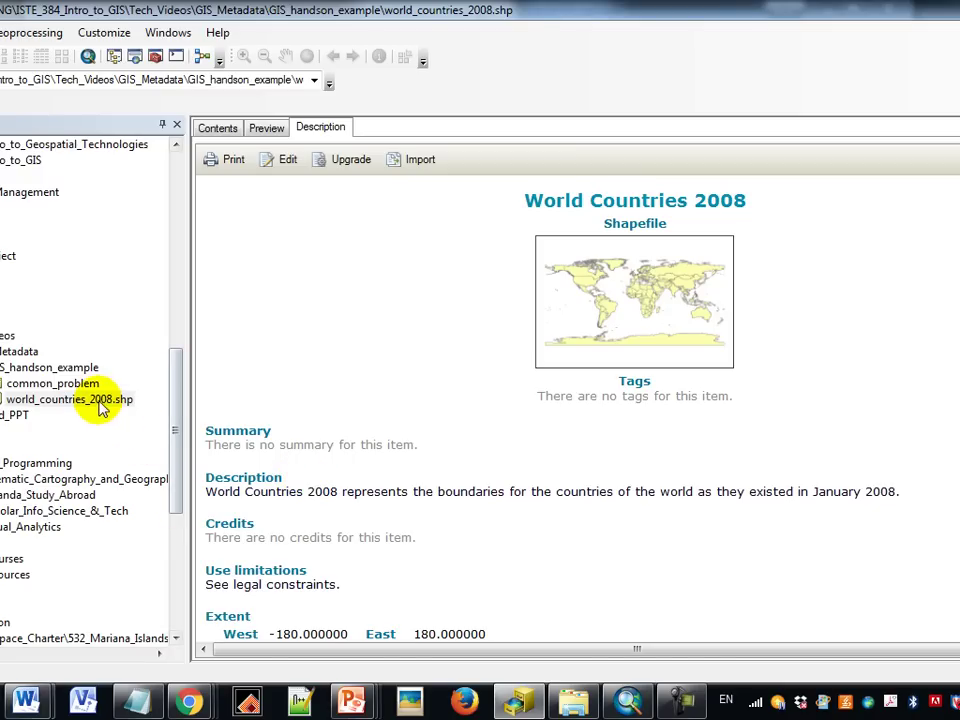
Step: Review the shapefile's item description, use limitations, extent, topics and keywords, and citation in its metadata
double_click(306, 491)
scroll(375, 470, down, 3)
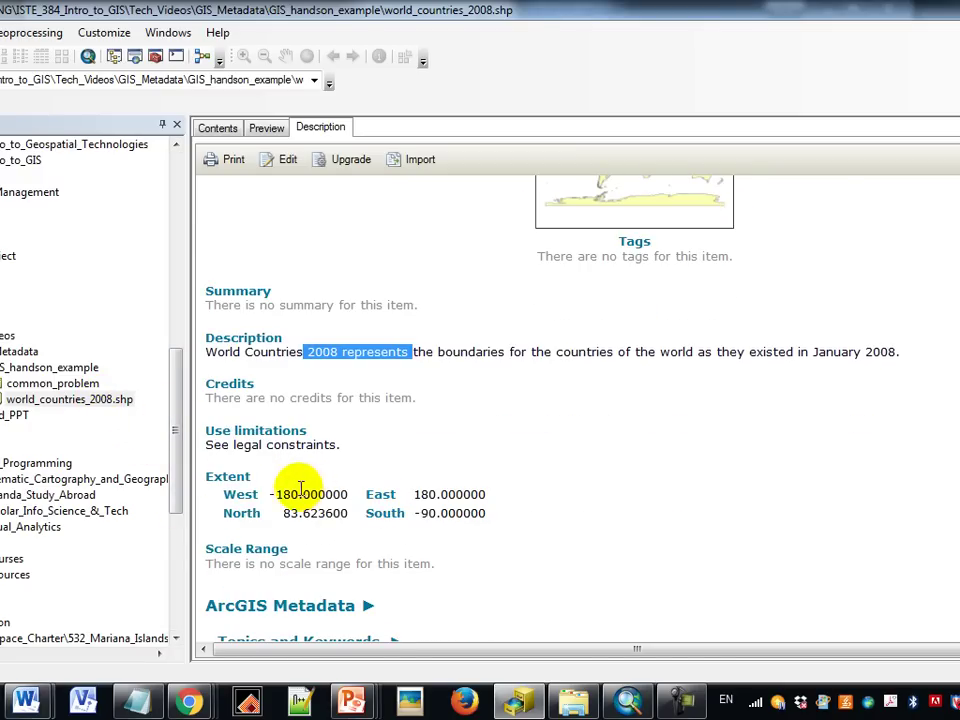
scroll(350, 508, down, 1)
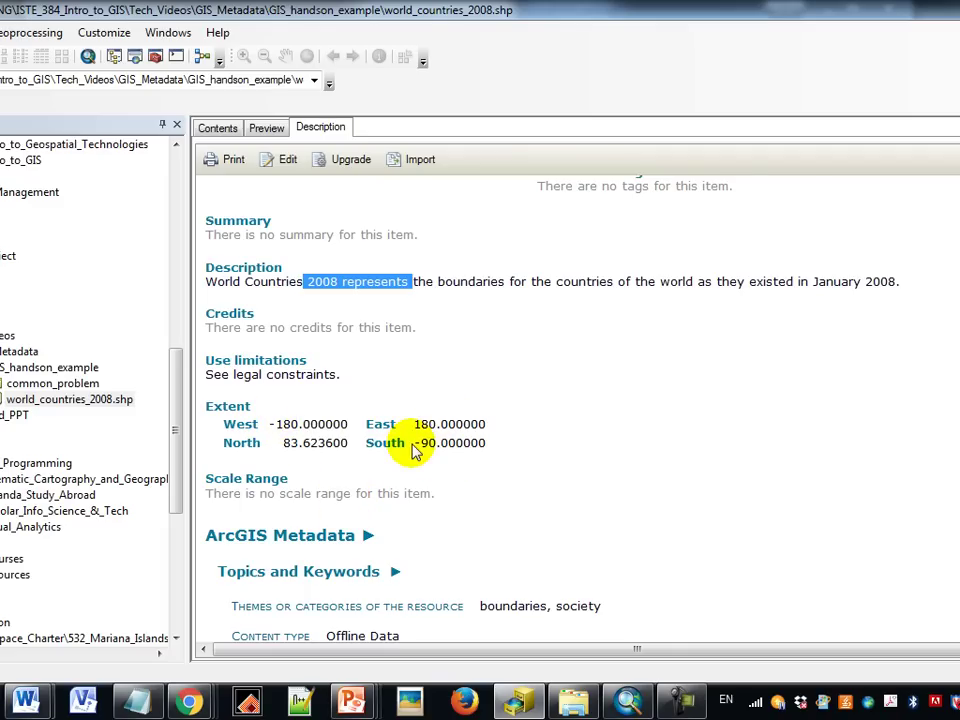
scroll(507, 503, down, 1)
scroll(507, 505, down, 1)
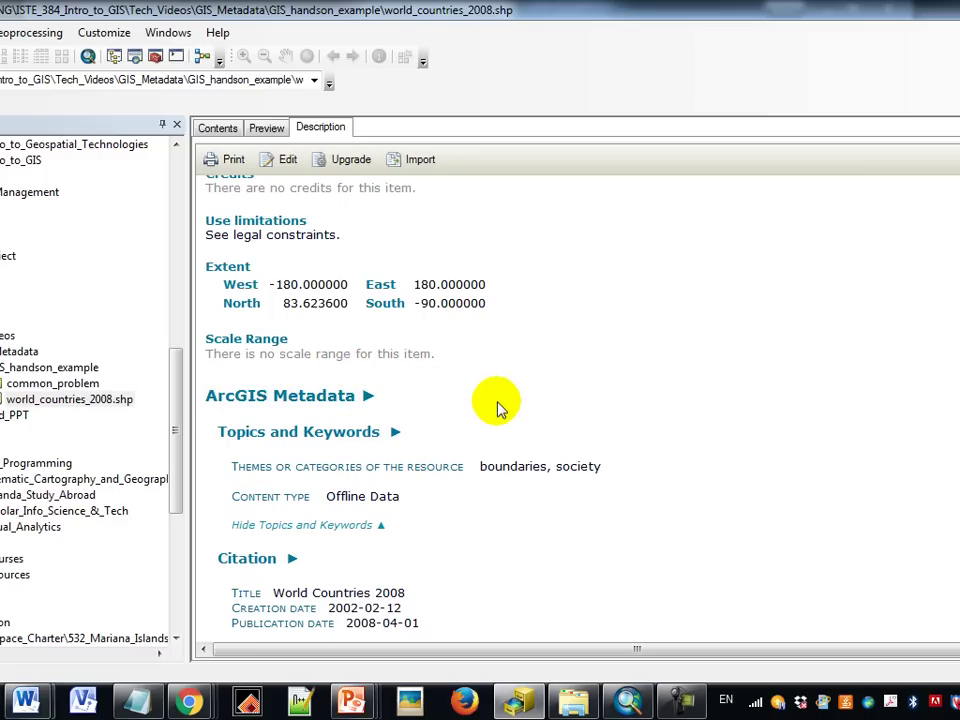
scroll(520, 500, down, 3)
scroll(507, 500, down, 10)
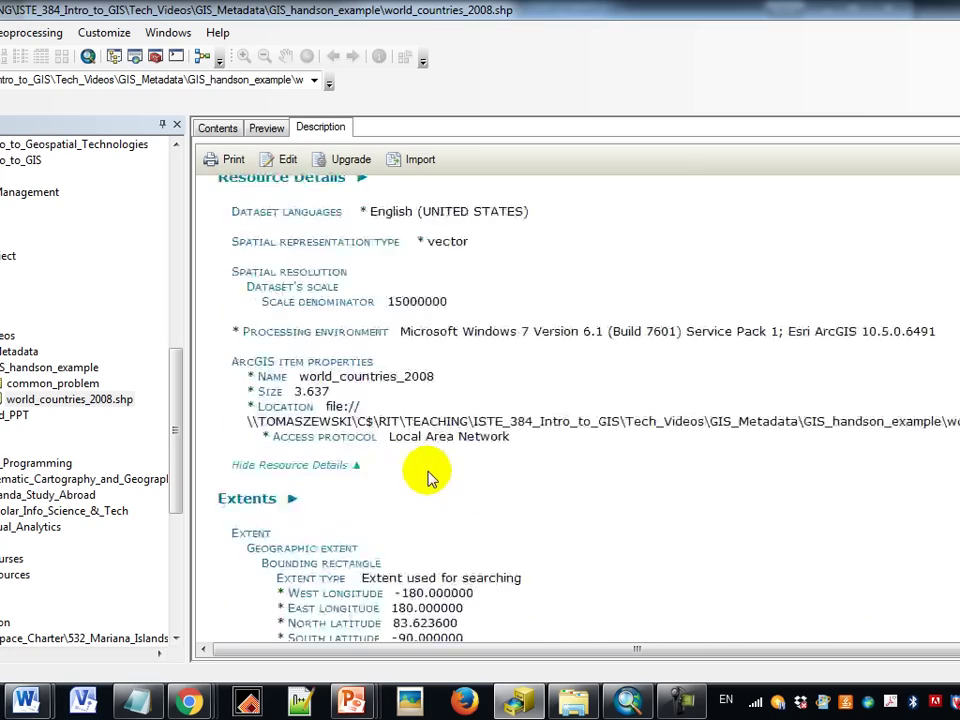
Step: Examine the metadata's extents, points of contact, resource maintenance, resource constraints and spatial reference sections
scroll(430, 460, down, 2)
scroll(520, 443, down, 2)
scroll(520, 443, down, 4)
scroll(521, 445, down, 12)
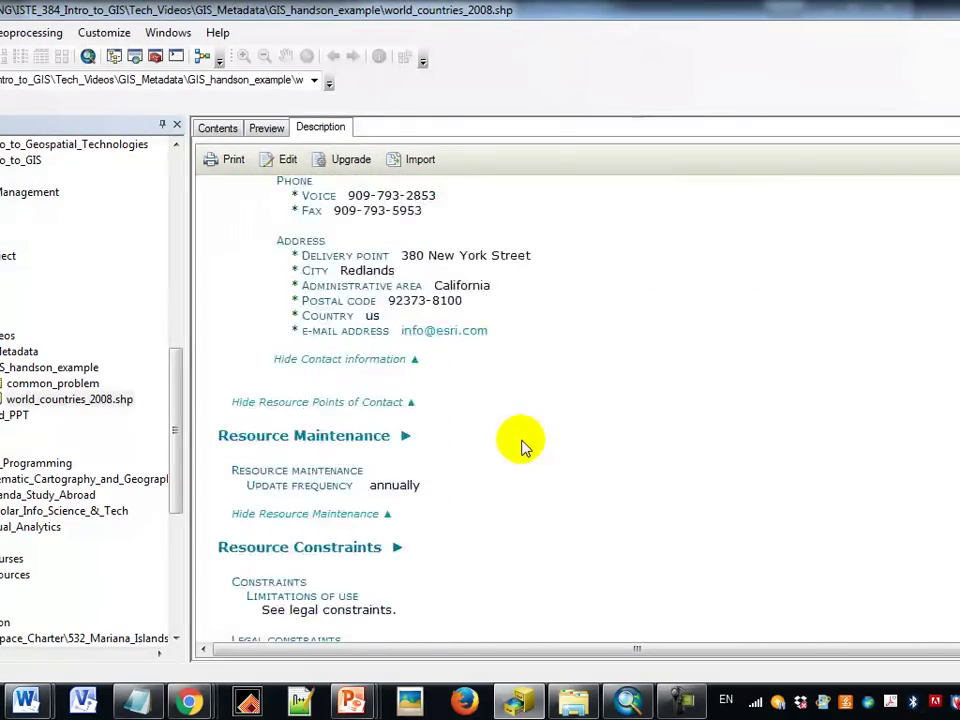
scroll(520, 443, down, 3)
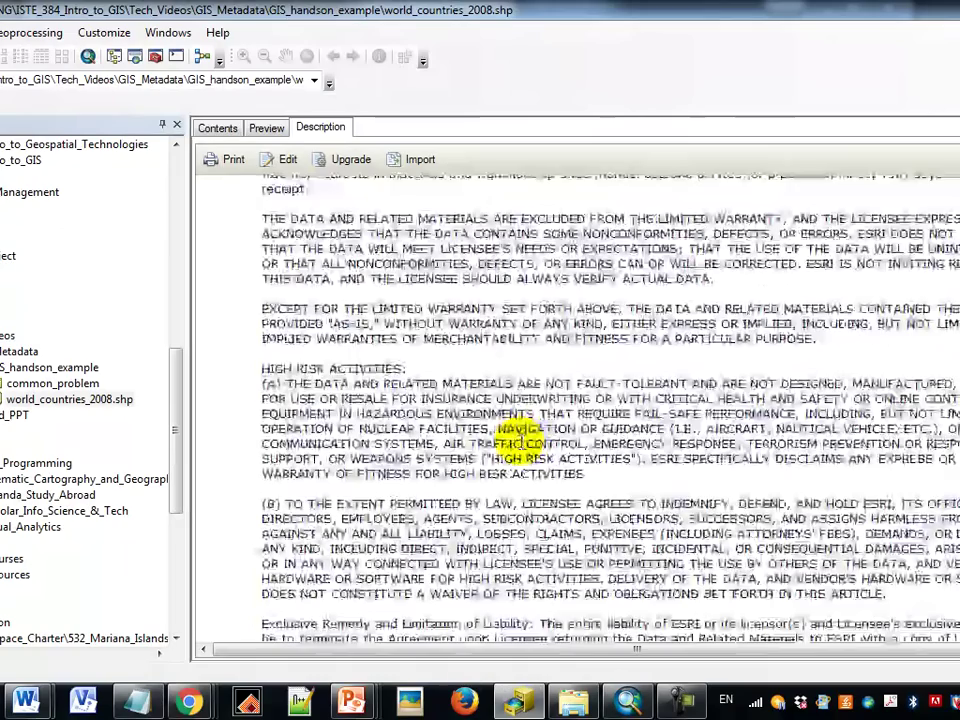
scroll(575, 400, down, 10)
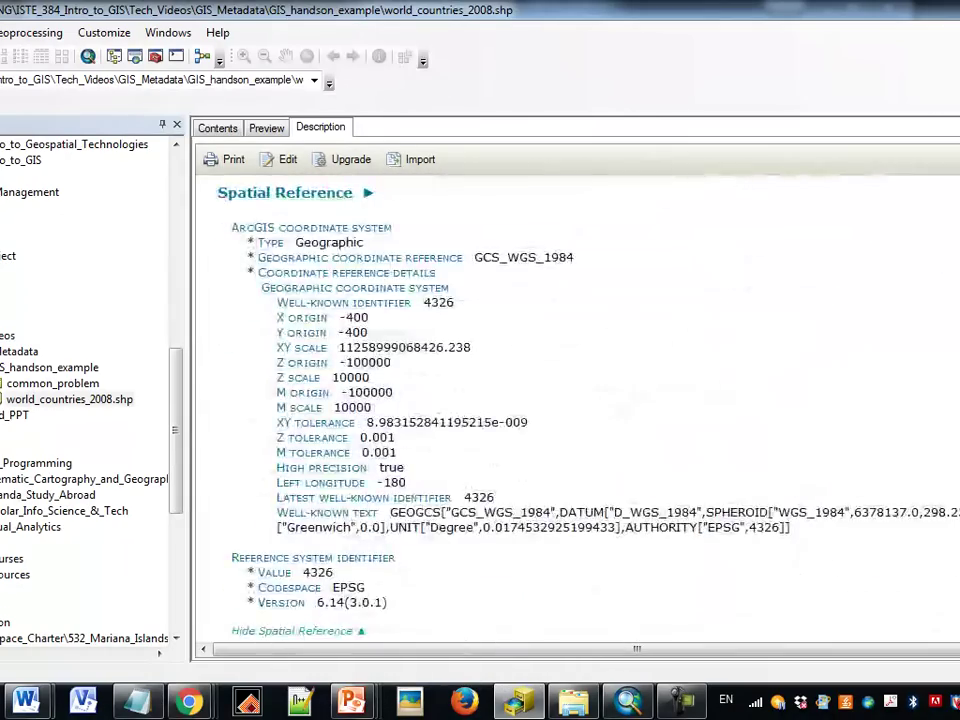
scroll(517, 330, up, 1)
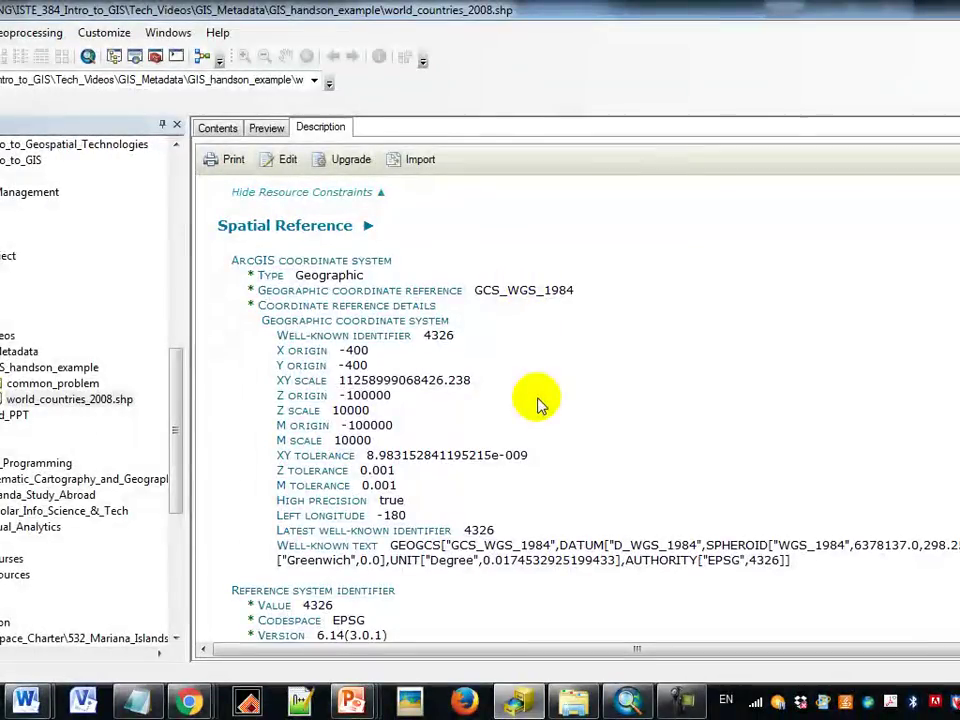
Step: Read through the metadata's data quality, lineage sources and distribution information
scroll(492, 422, down, 2)
scroll(495, 425, down, 15)
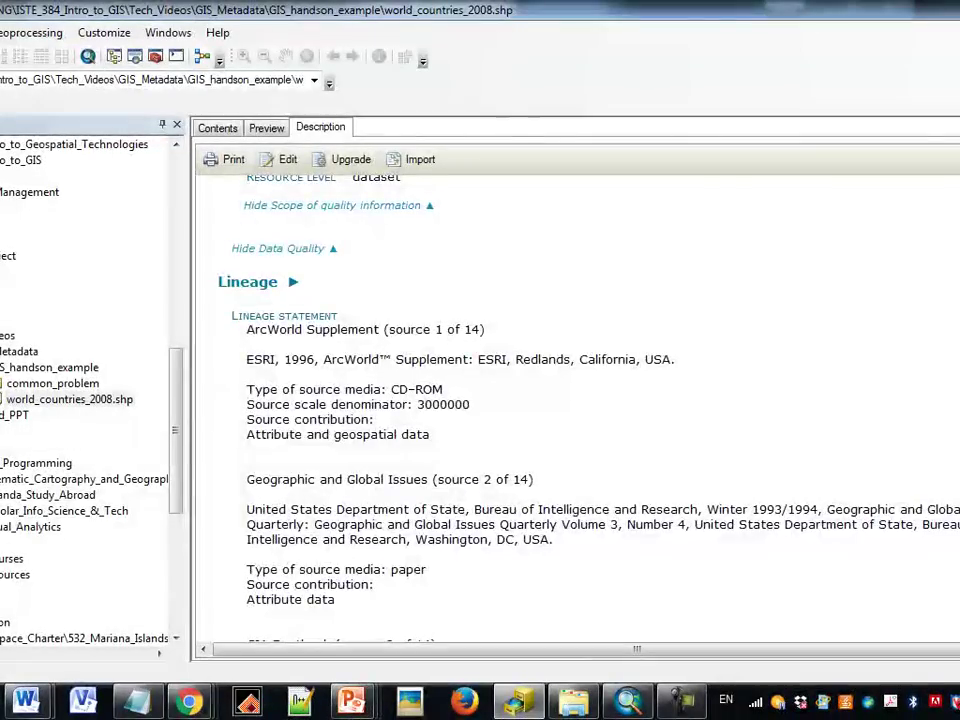
scroll(475, 500, down, 3)
scroll(575, 400, down, 15)
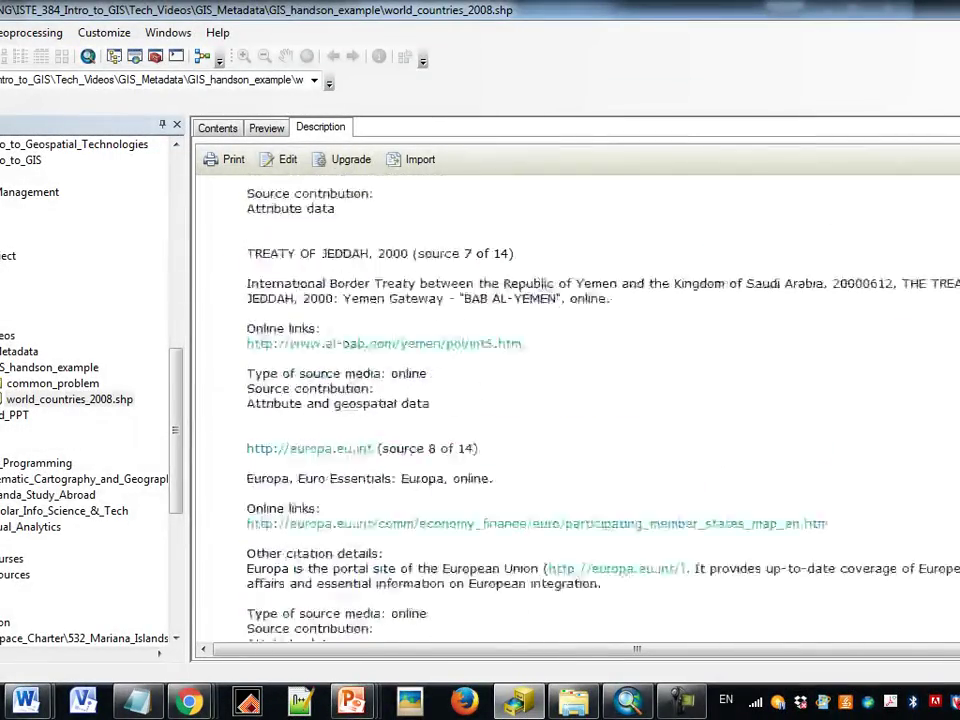
scroll(575, 400, down, 20)
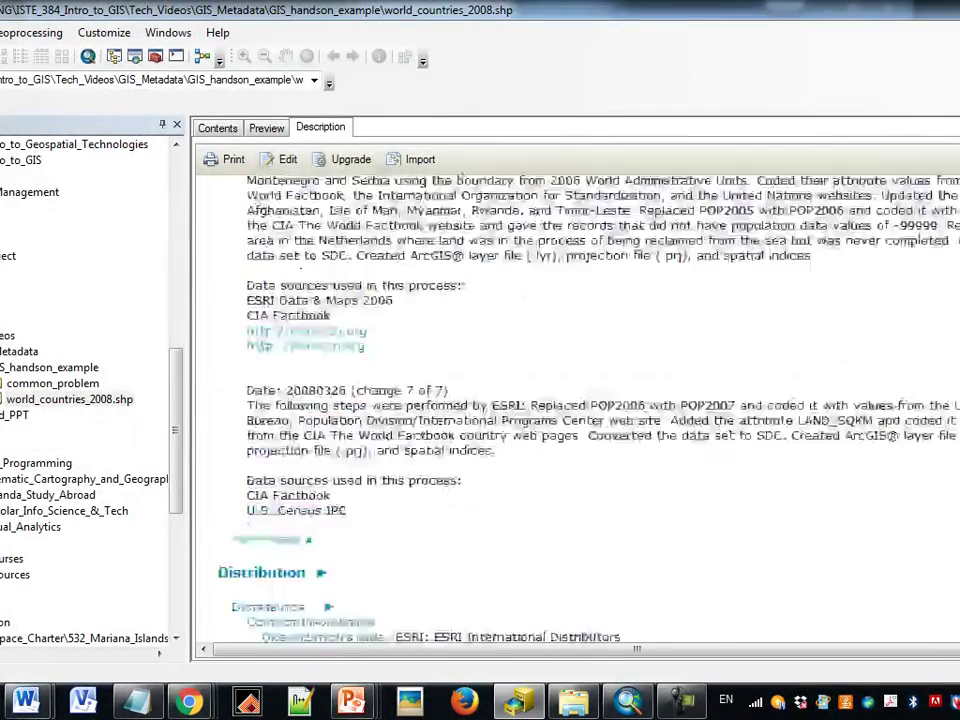
scroll(575, 400, down, 10)
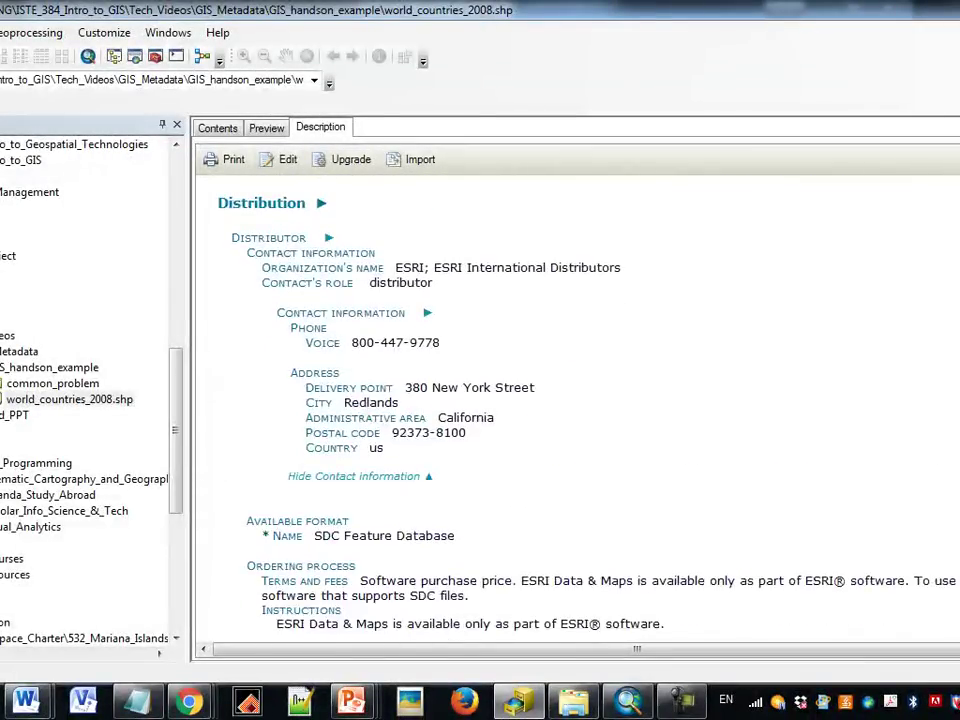
scroll(575, 400, down, 8)
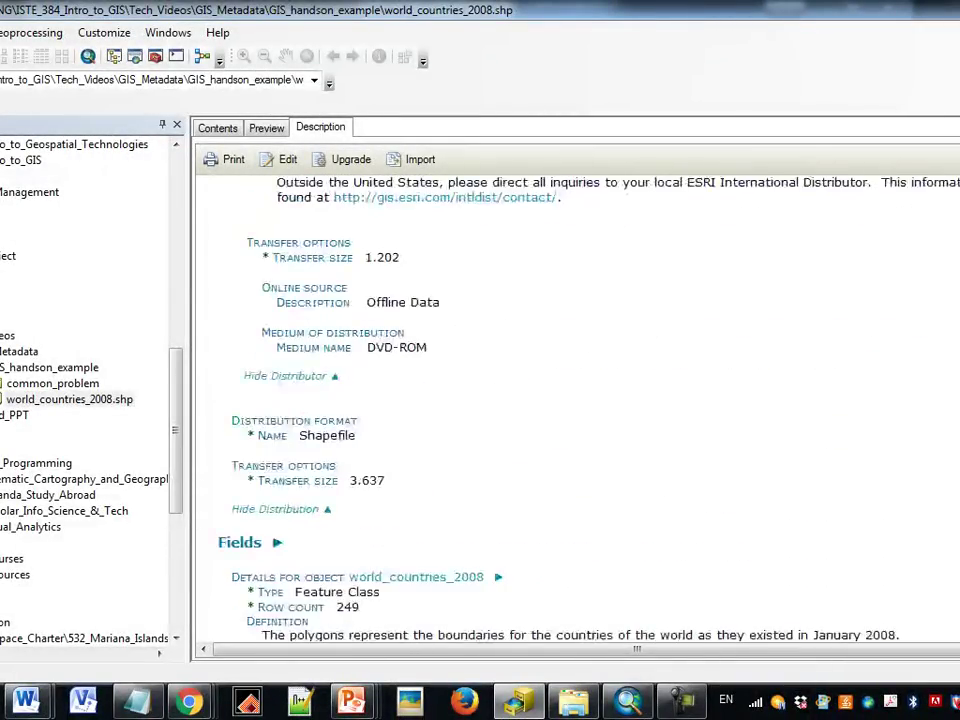
Step: Examine the Fields section's attribute definitions, including FID, FIPS_CNTRY and GMI_CNTRY, and the closing metadata details and contacts
scroll(820, 462, down, 2)
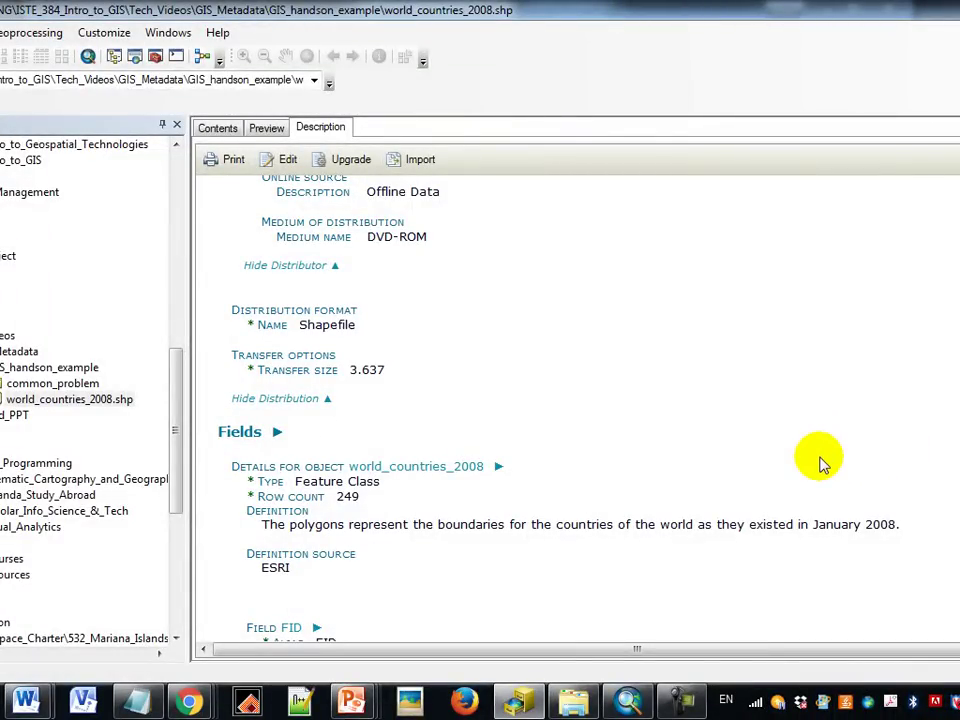
scroll(797, 455, down, 1)
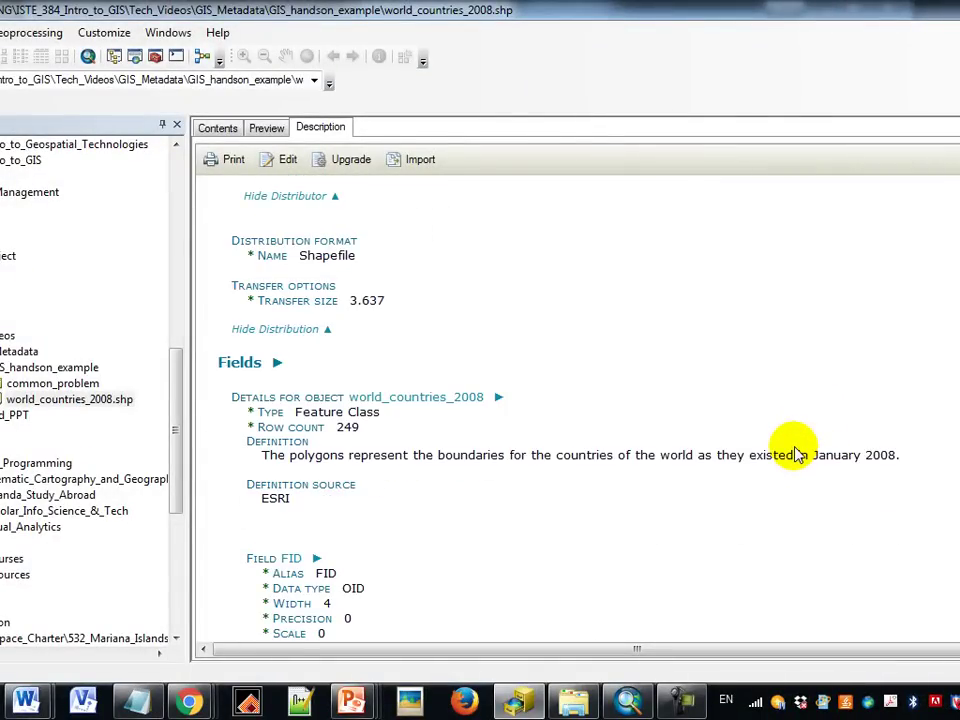
scroll(797, 455, down, 1)
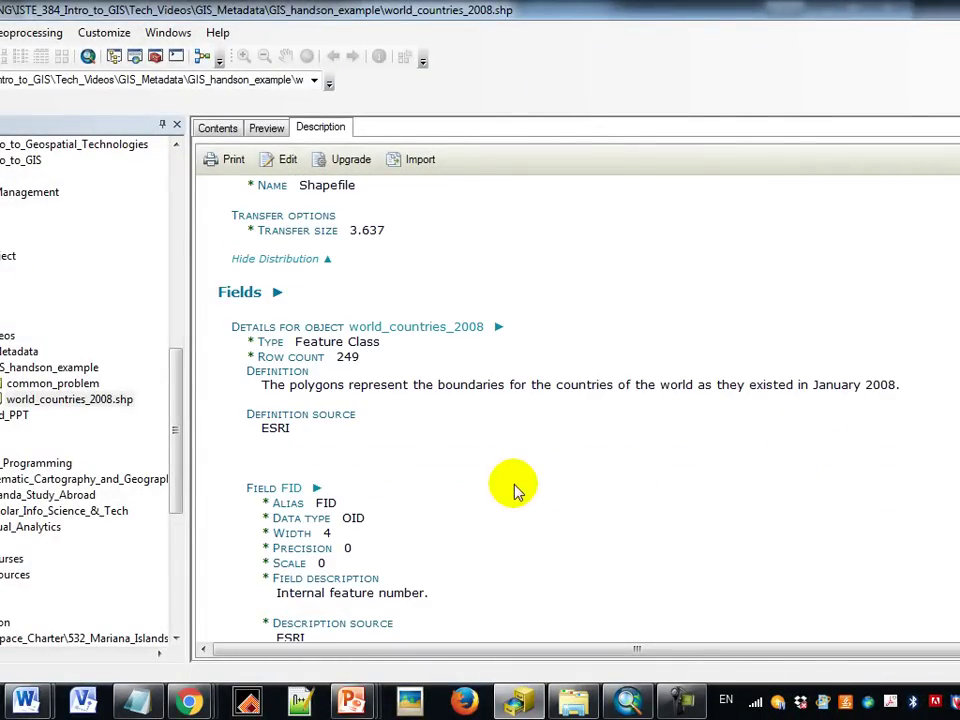
scroll(540, 489, down, 1)
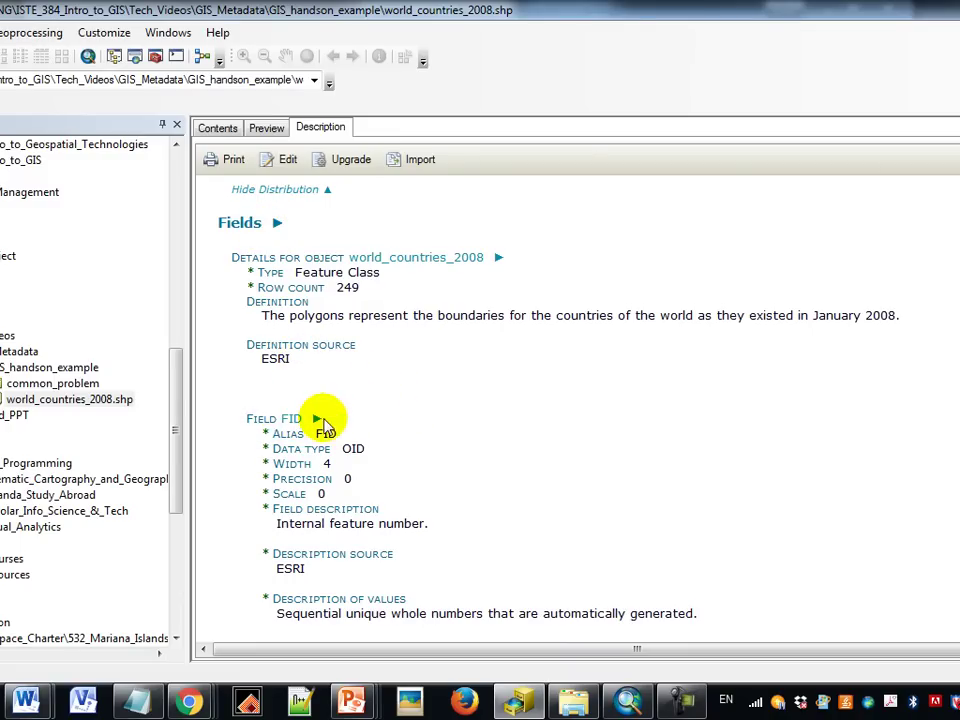
scroll(429, 471, down, 4)
scroll(433, 480, down, 8)
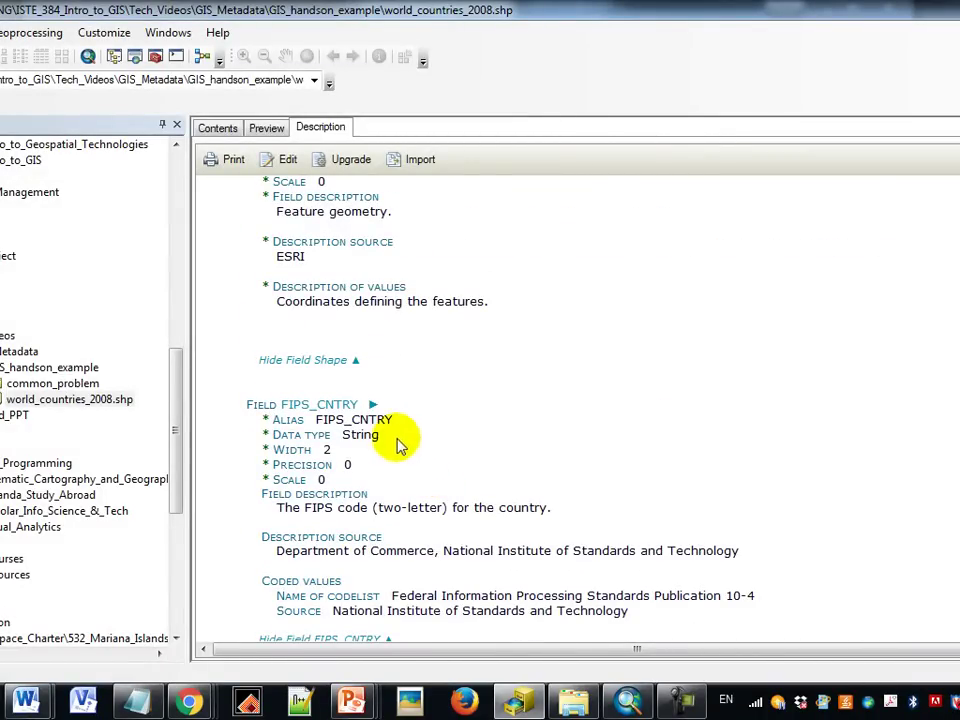
scroll(437, 465, down, 5)
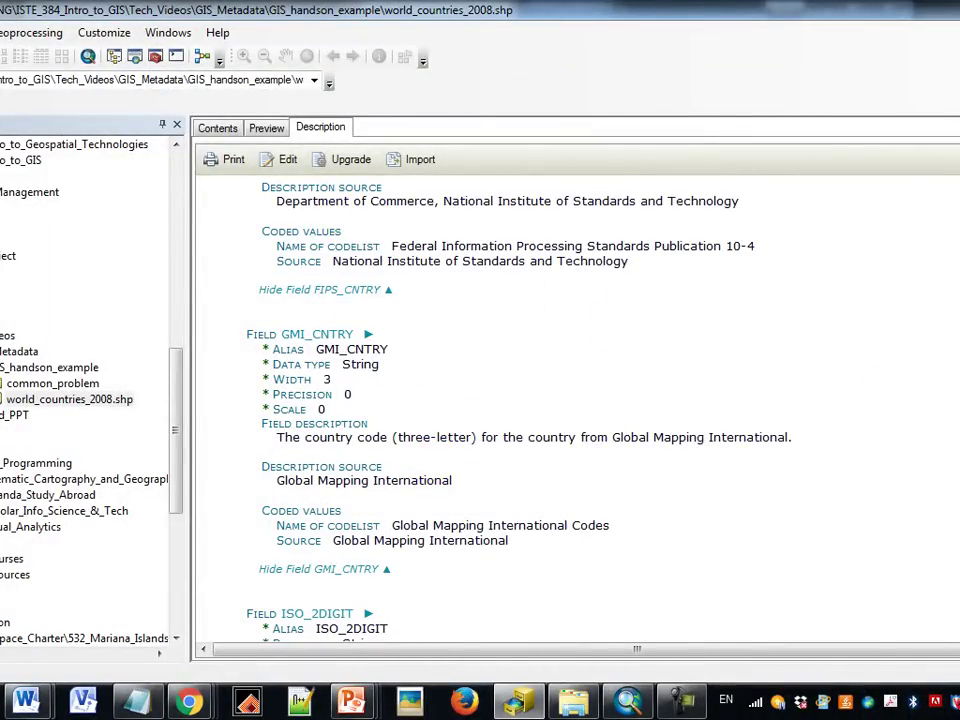
scroll(575, 410, down, 20)
scroll(575, 410, down, 20)
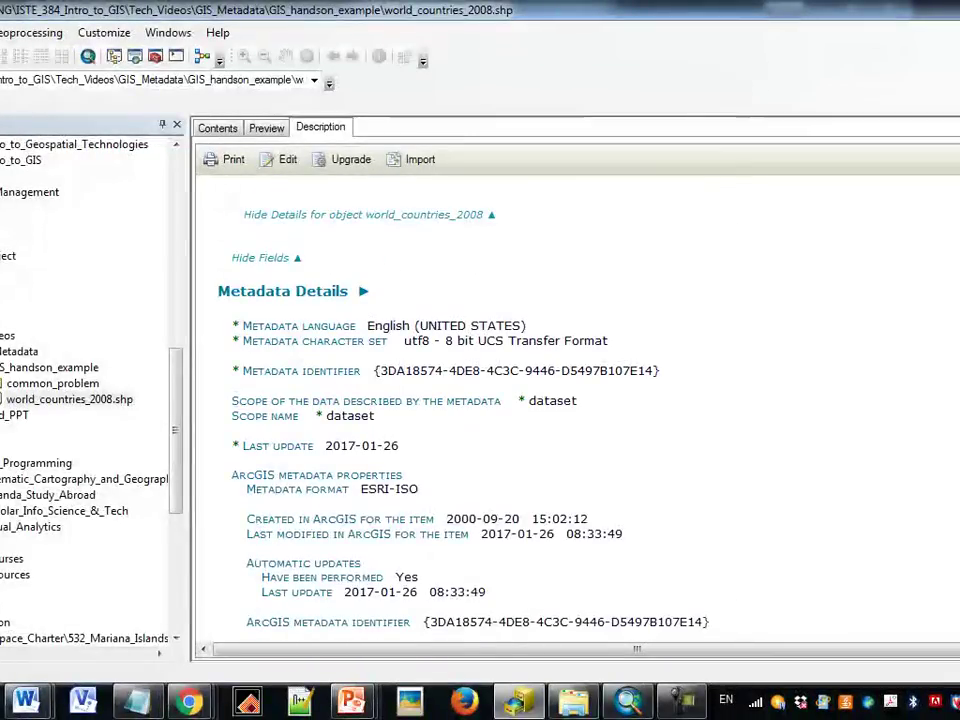
scroll(575, 410, down, 12)
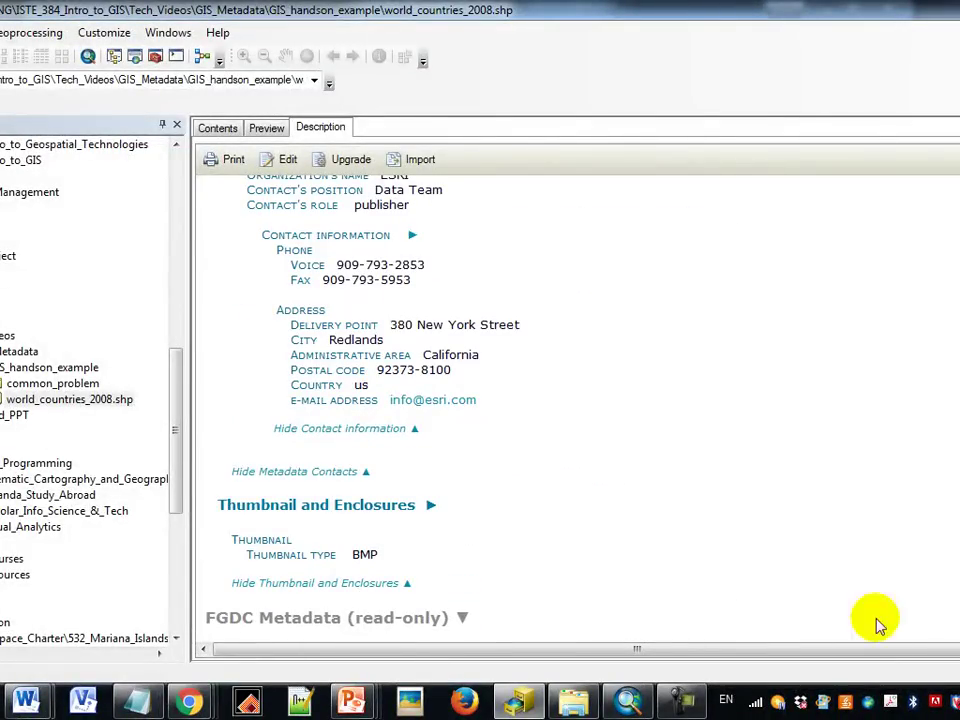
Step: Expand the read-only FGDC Metadata section and review its identification, citation, description and time period information
click(250, 620)
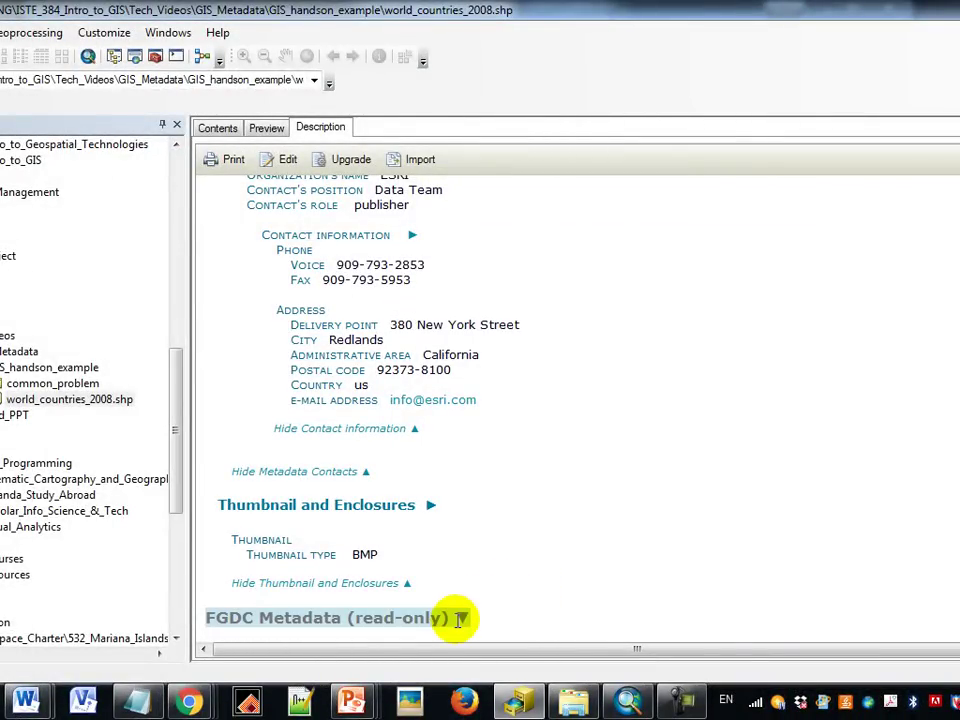
click(428, 618)
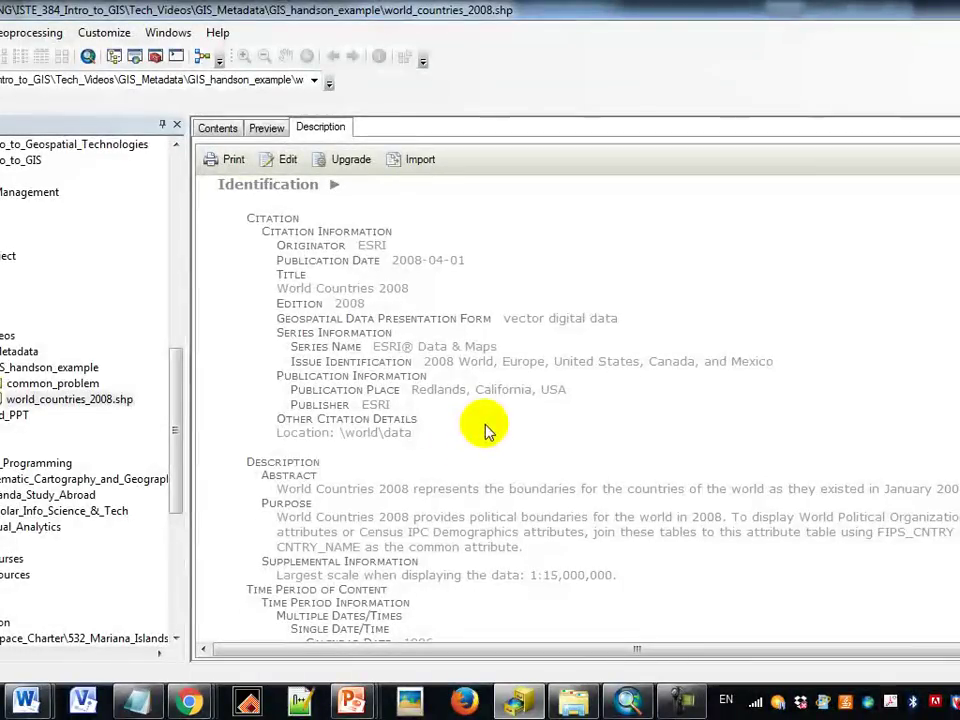
scroll(466, 450, down, 7)
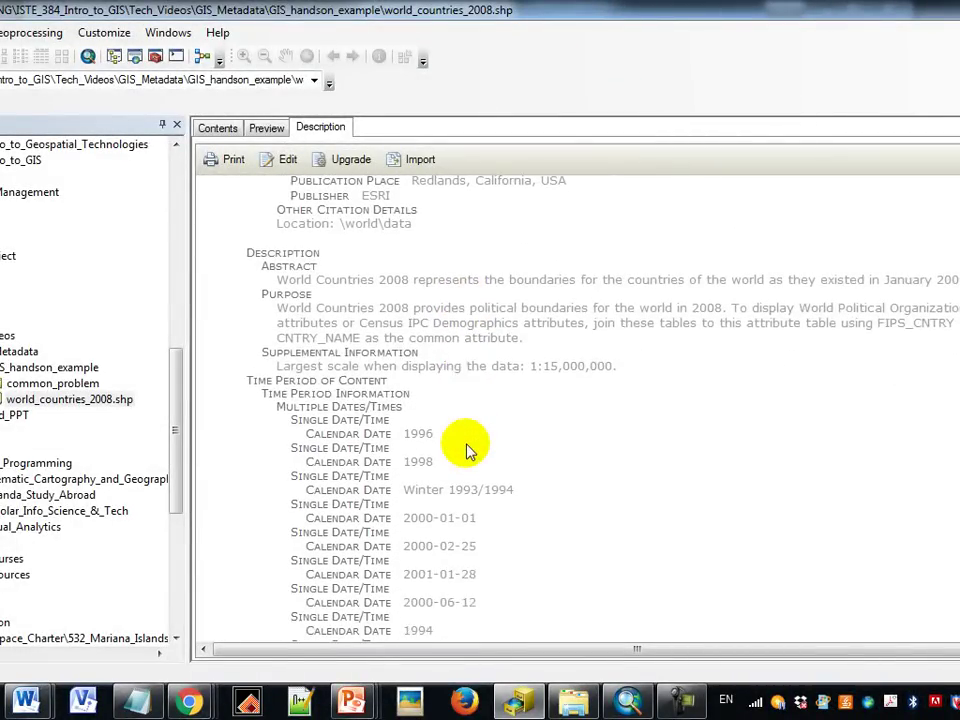
scroll(466, 450, up, 2)
scroll(466, 450, down, 2)
scroll(462, 450, up, 6)
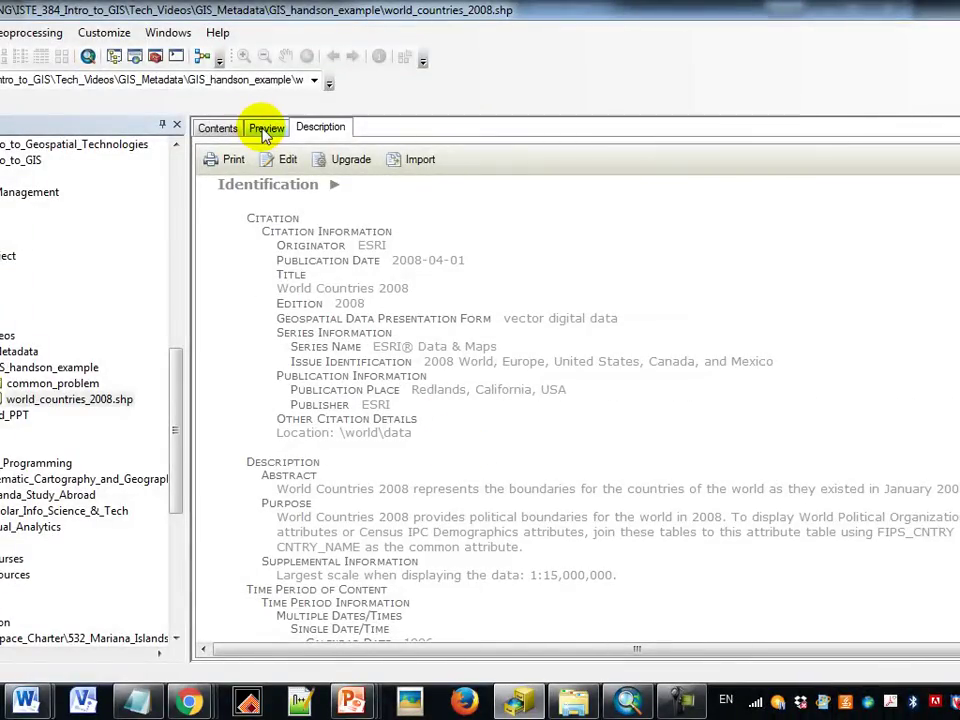
Step: Preview the geography of world_countries_2008.shp and zoom in on Europe
click(266, 130)
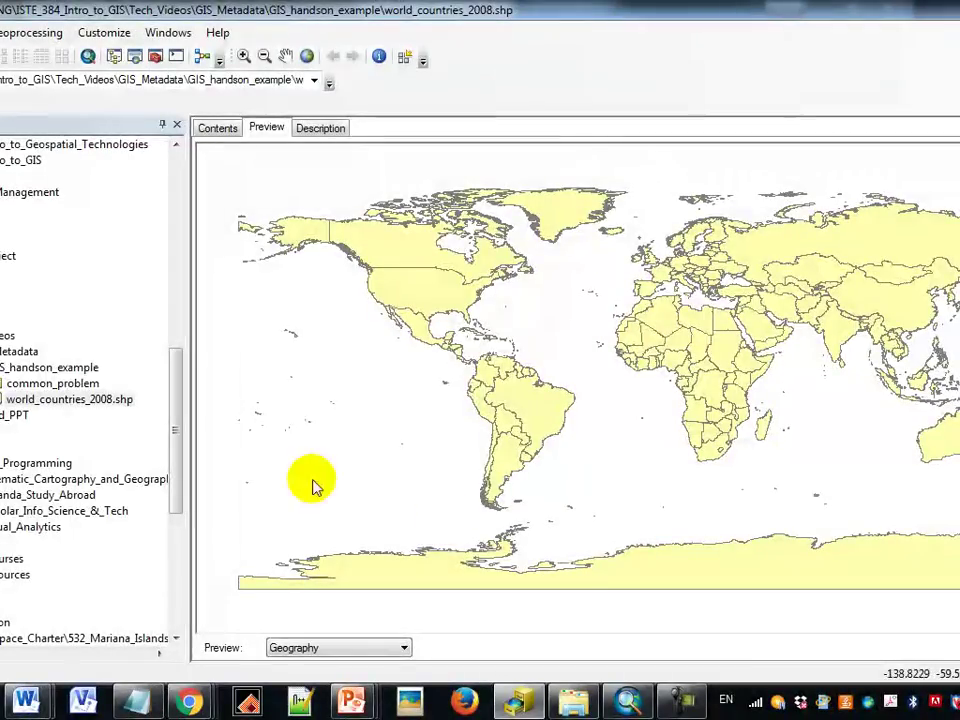
click(244, 56)
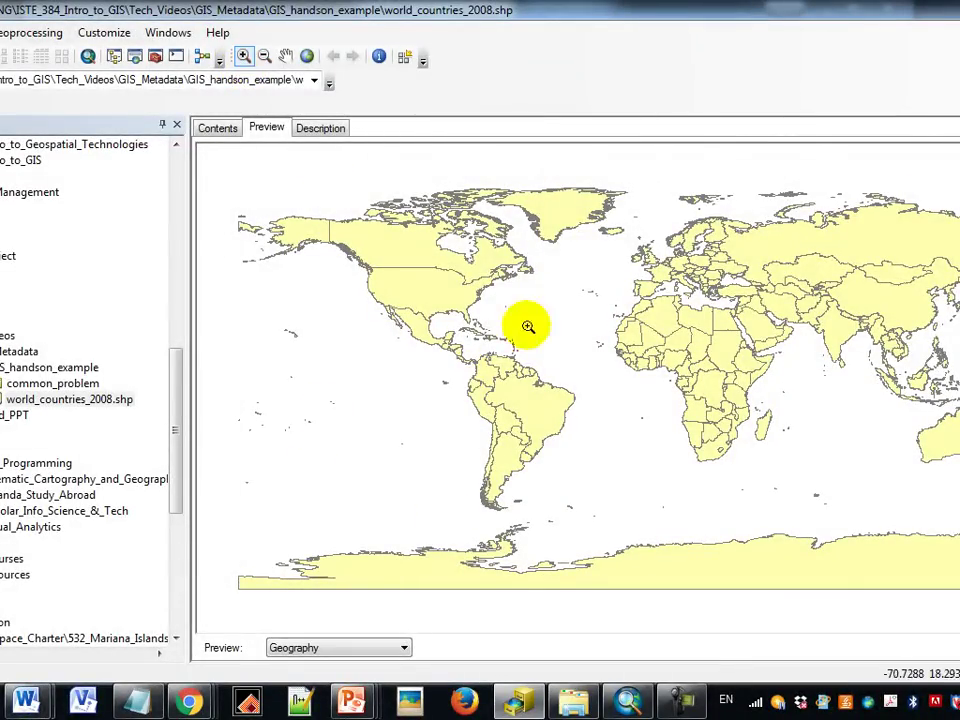
drag(653, 225, 734, 311)
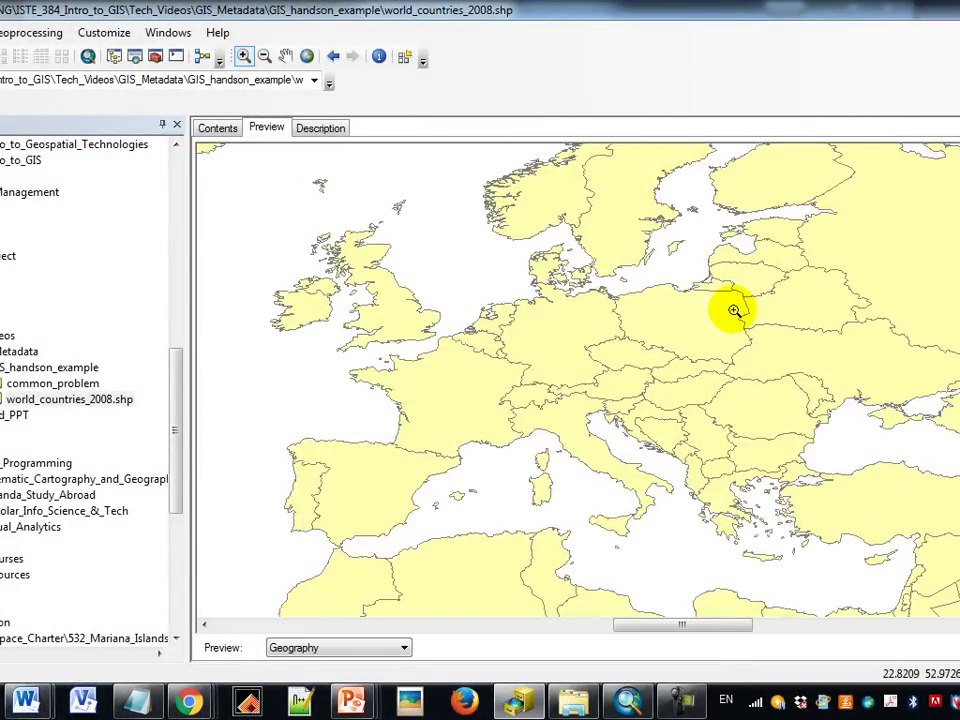
Step: Switch the preview to Table and select the FIPS_CNTRY column
click(404, 652)
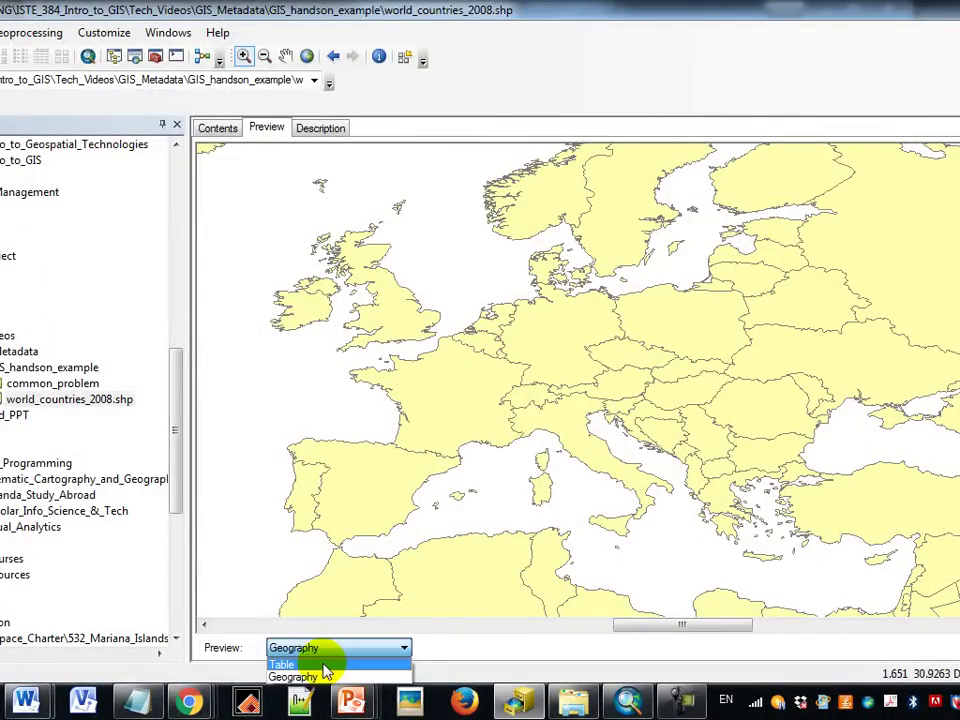
click(318, 663)
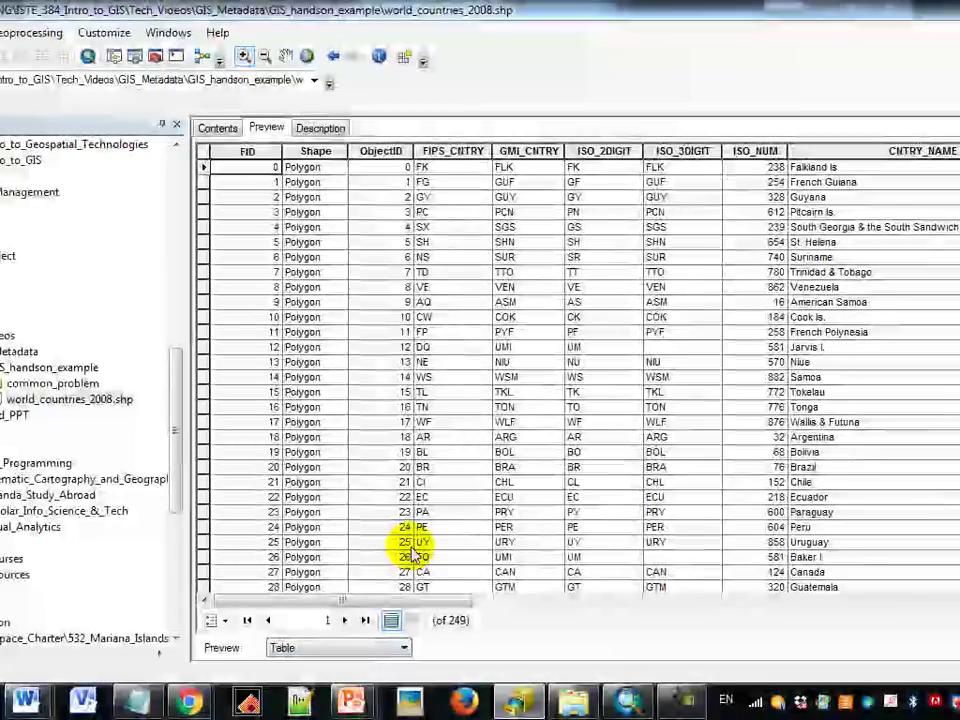
click(448, 151)
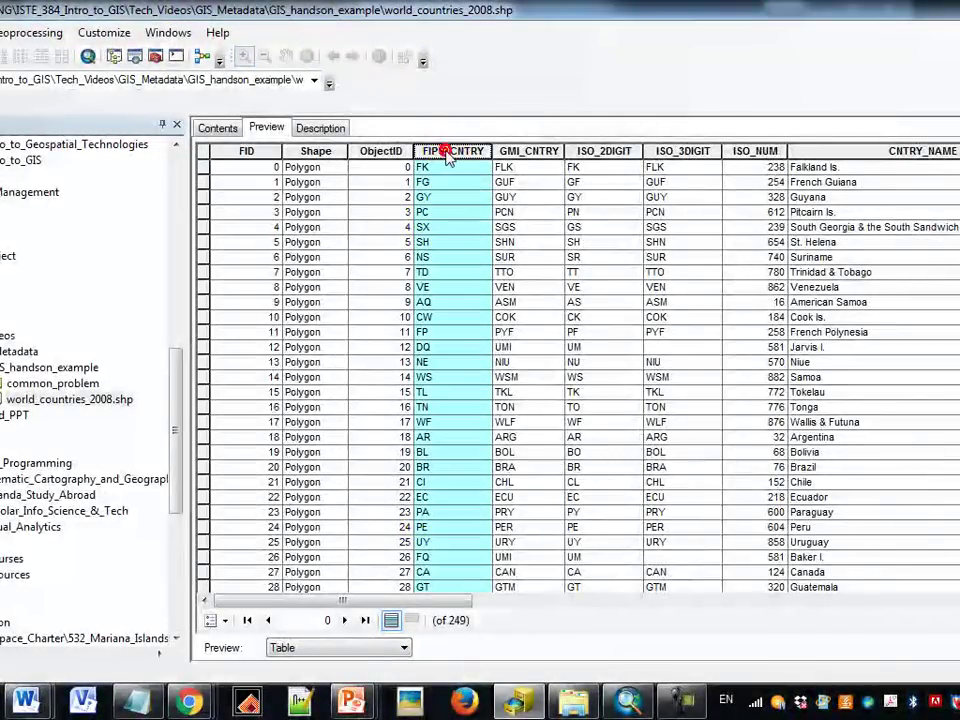
Step: Highlight the GMI_CNTRY, ISO_2DIGIT, ISO_3DIGIT and ISO_NUM columns in turn, and highlight FIPS_CNTRY again to compare the country codes
click(519, 148)
click(596, 152)
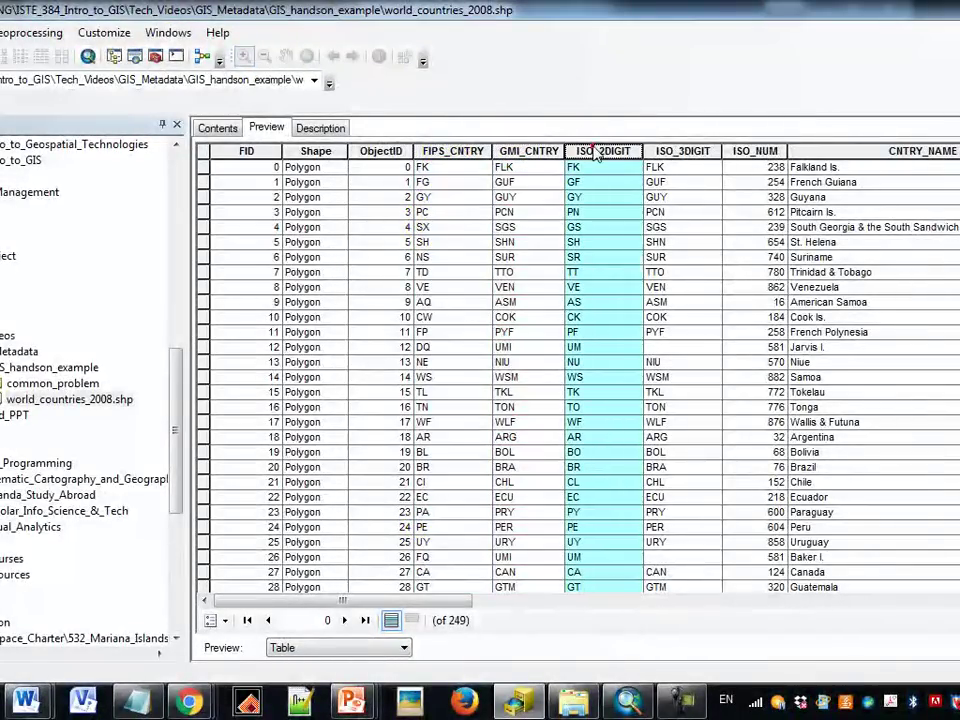
click(682, 150)
click(754, 151)
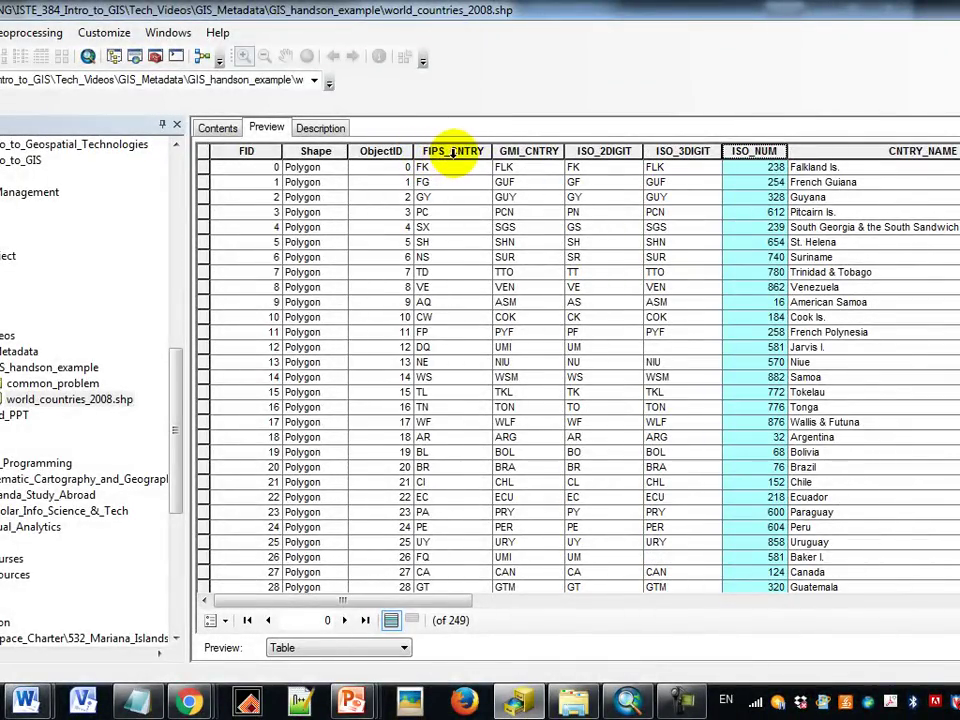
click(487, 151)
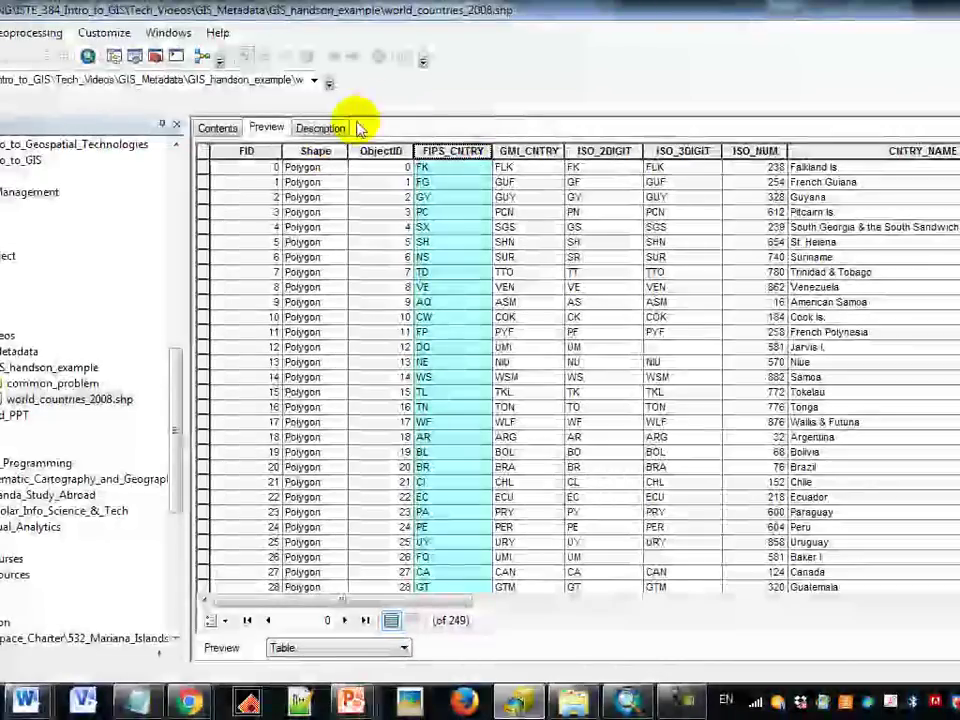
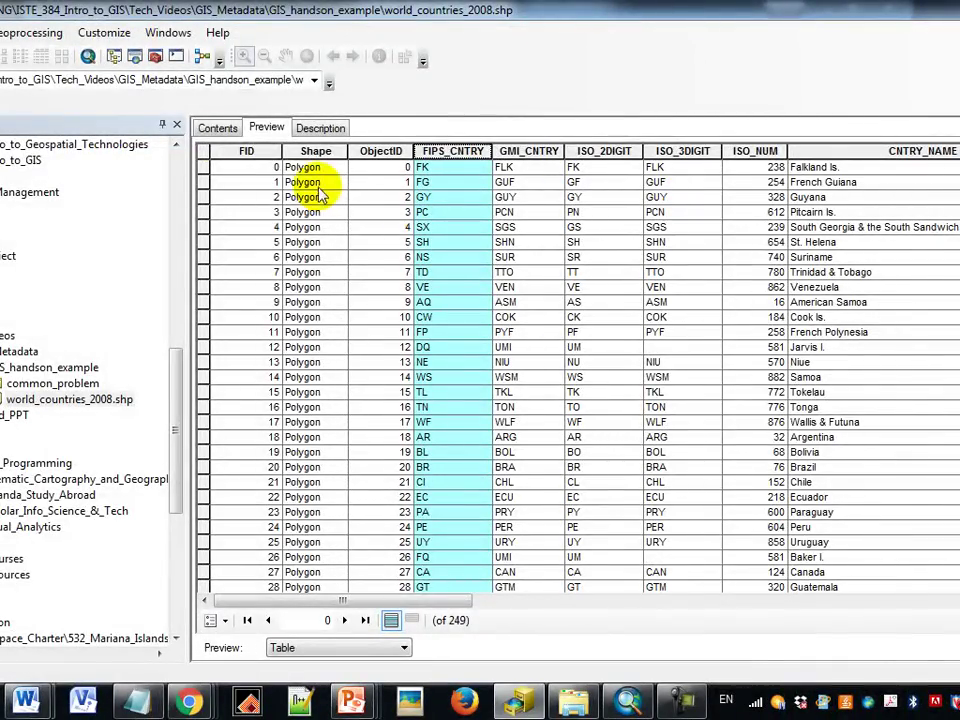
Step: Return to the shapefile's description without upgrading the metadata, and set the metadata style to Item Description in the ArcCatalog options
click(320, 131)
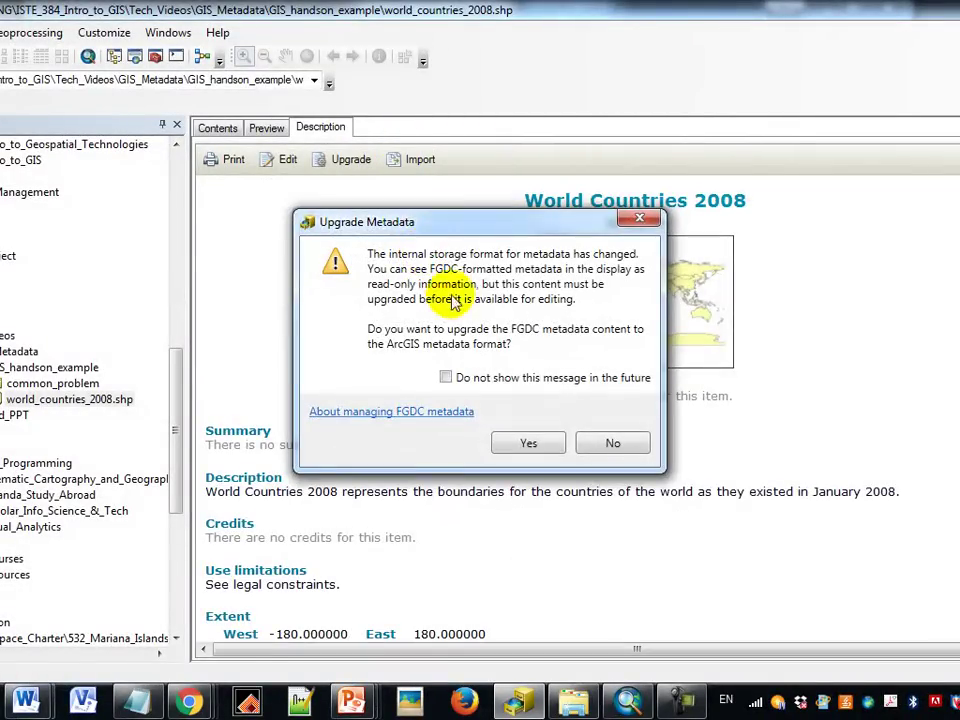
click(620, 443)
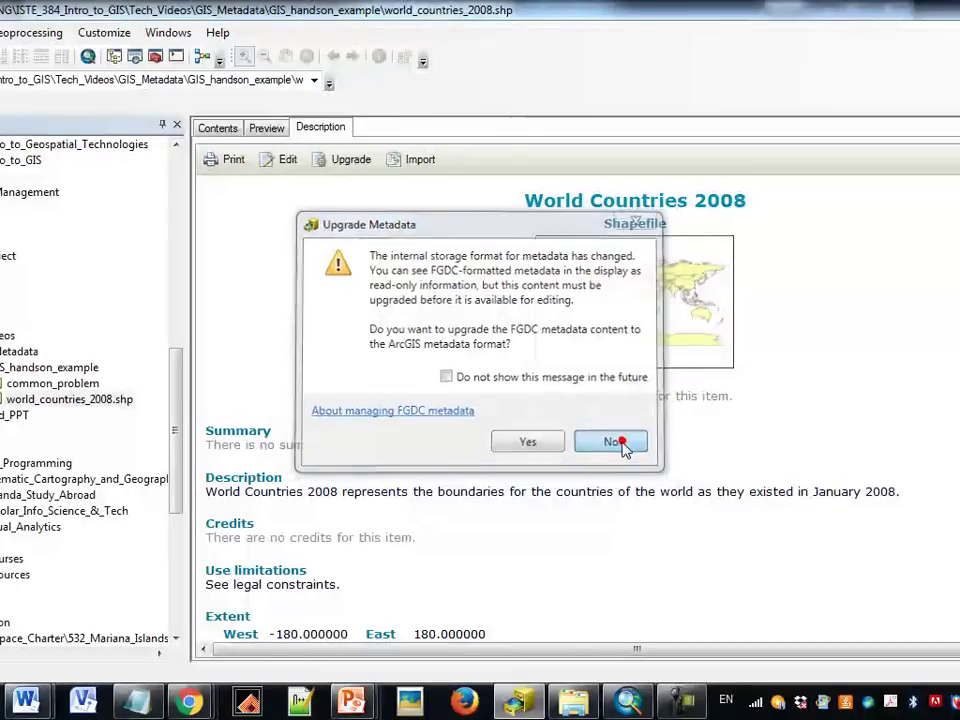
click(110, 34)
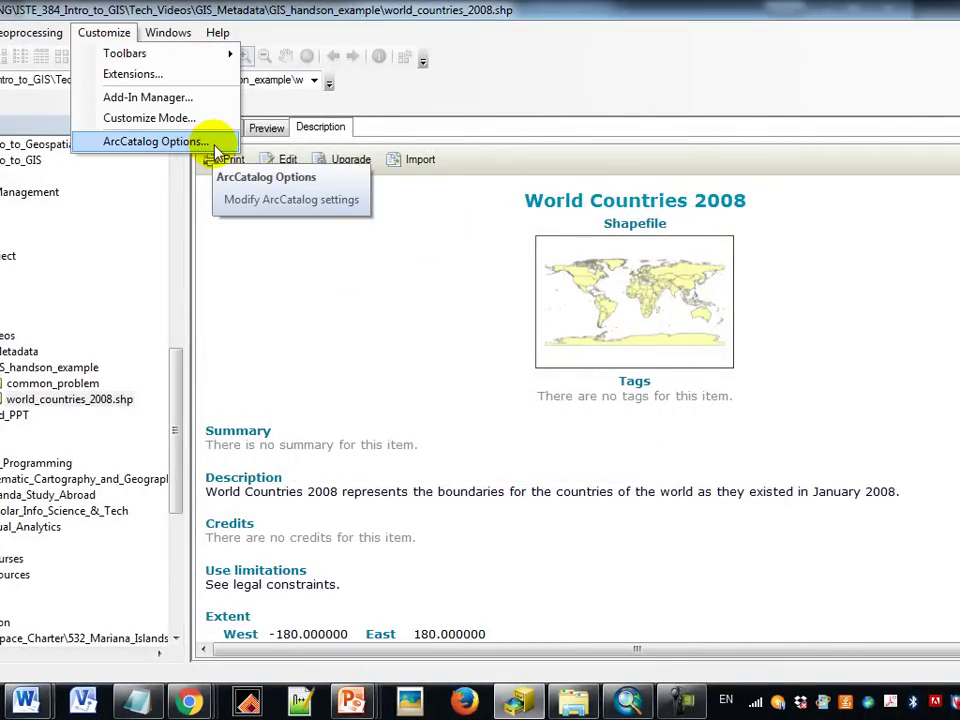
click(155, 141)
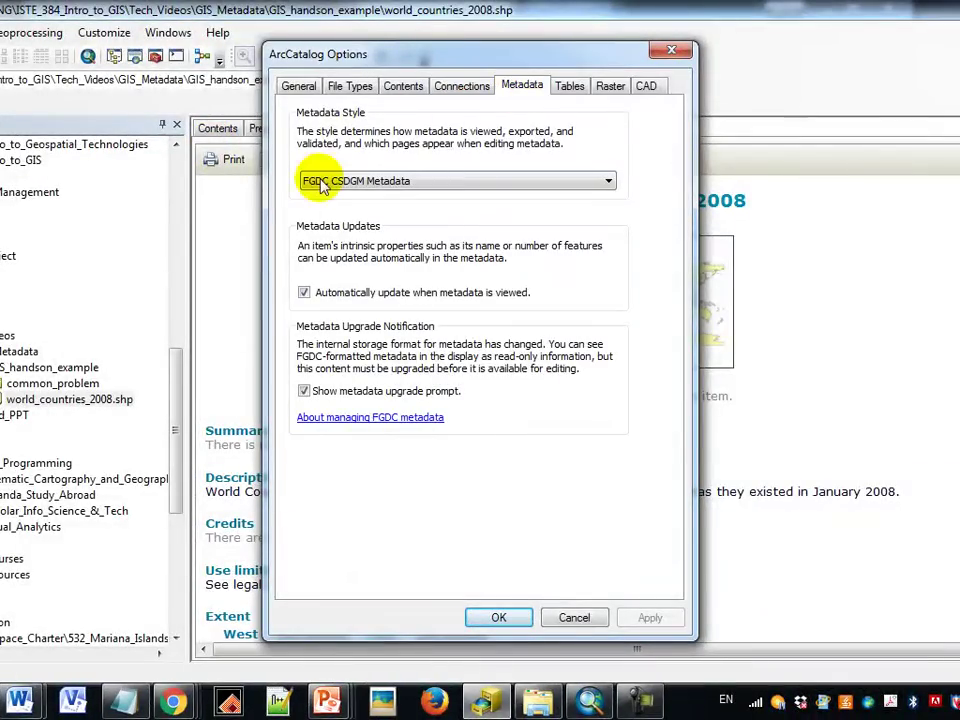
click(461, 182)
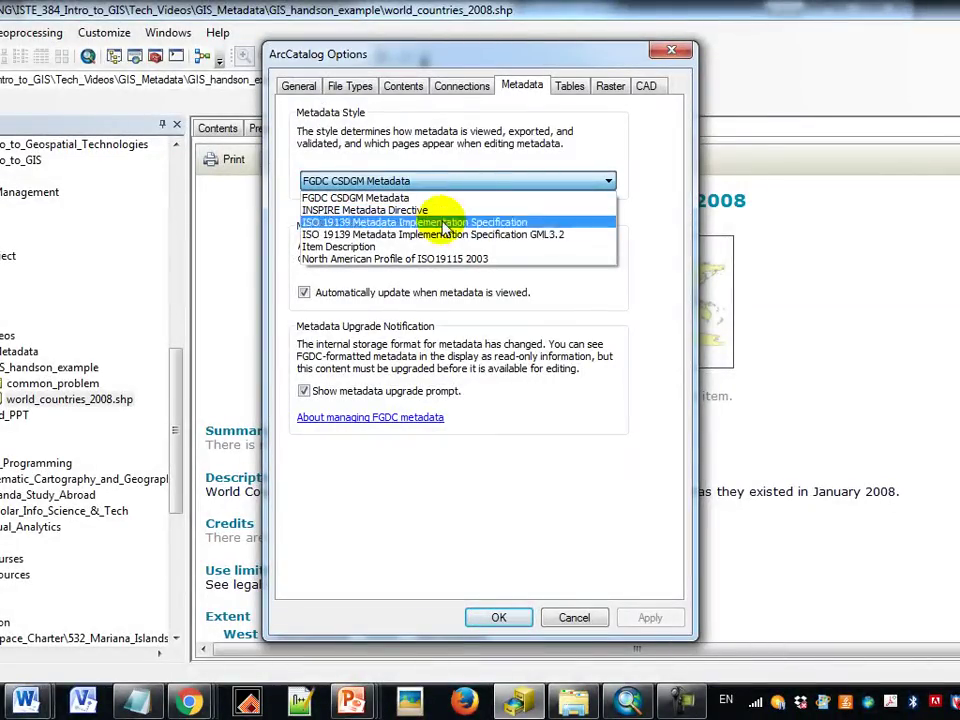
click(362, 254)
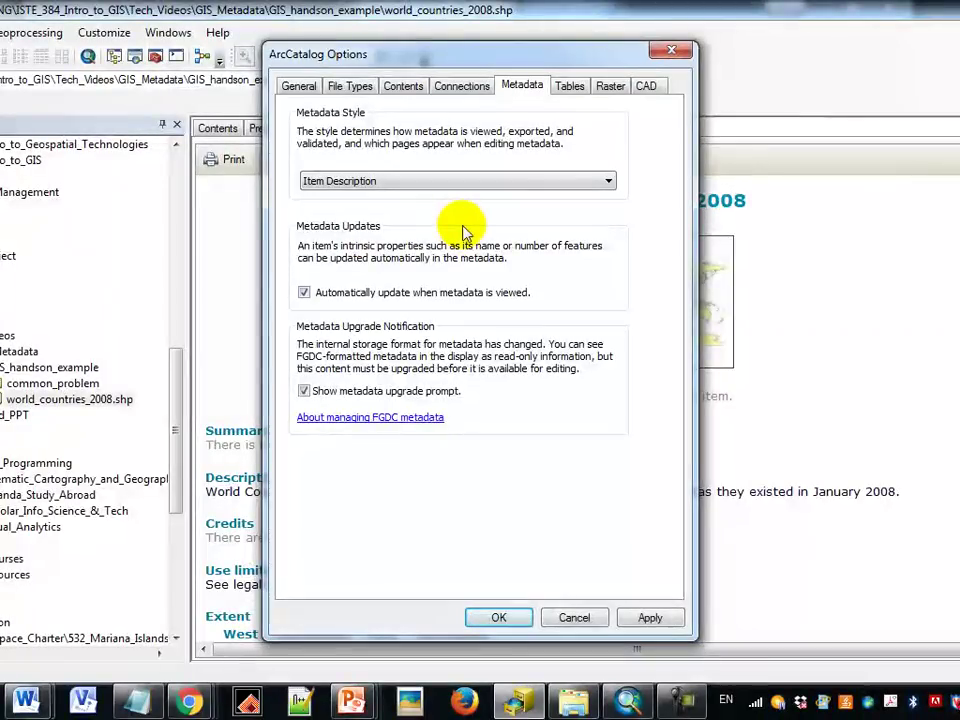
click(648, 618)
click(497, 617)
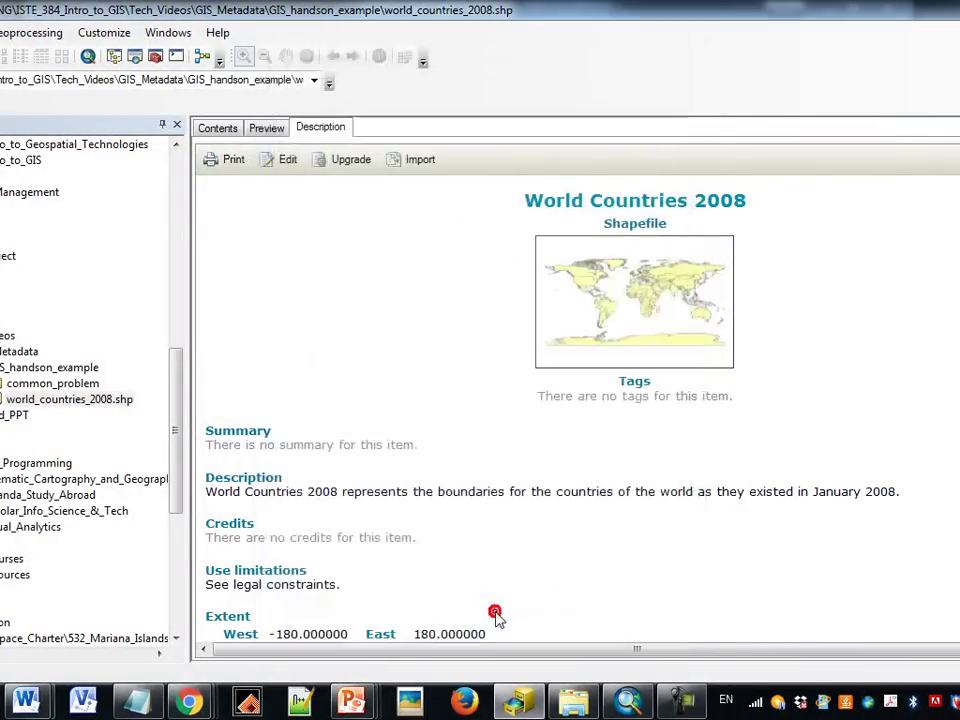
Step: Reload the world_countries_2008 description and review it in the Item Description style, from summary to scale range
click(267, 129)
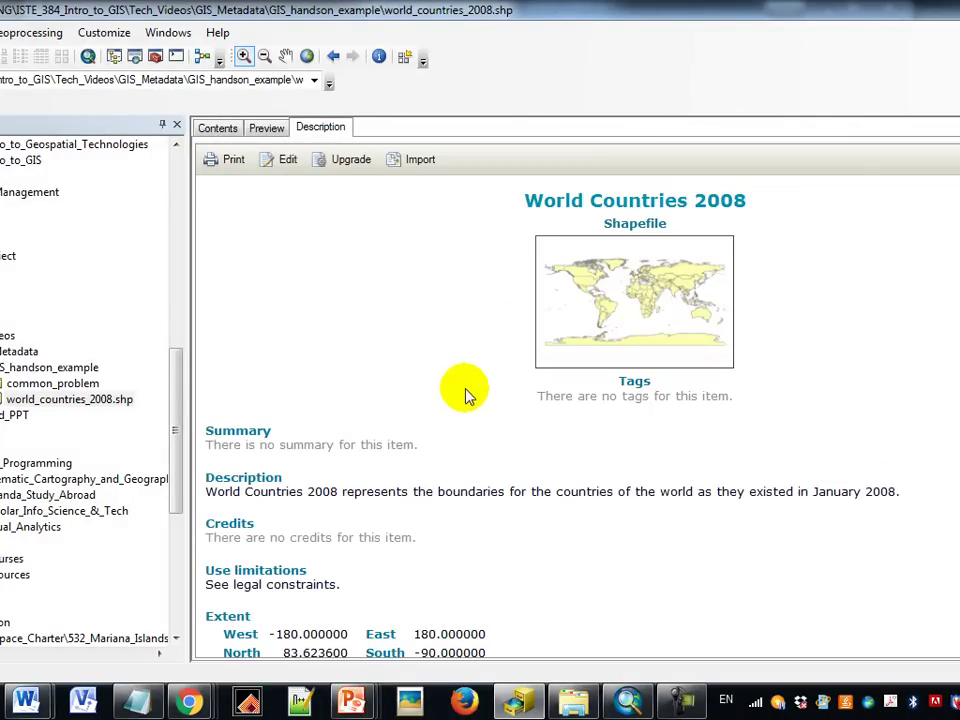
scroll(450, 405, down, 3)
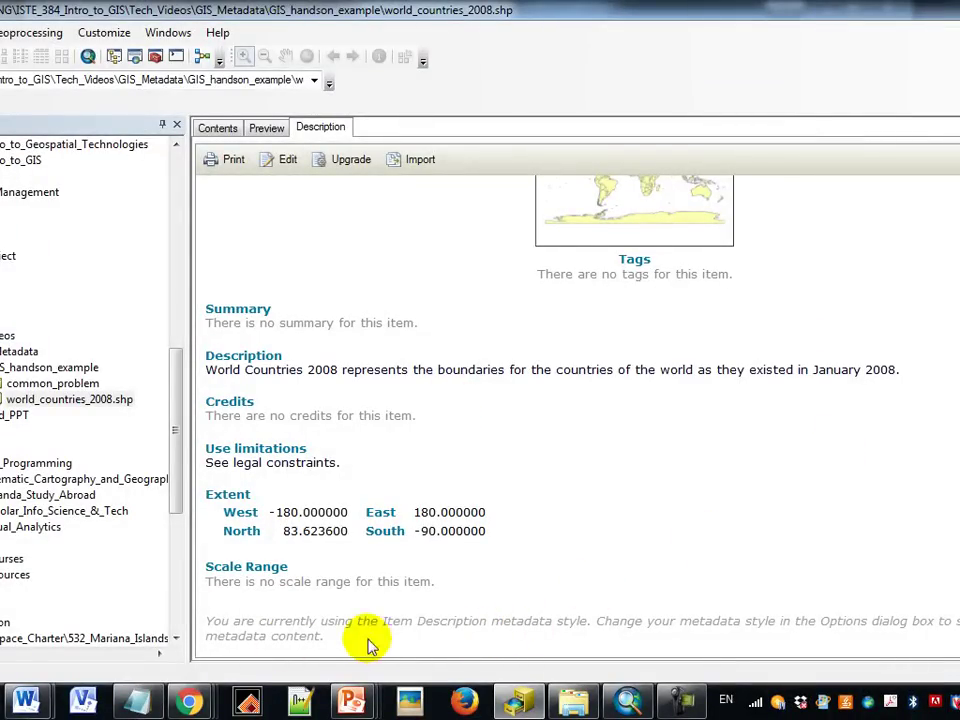
scroll(430, 466, up, 3)
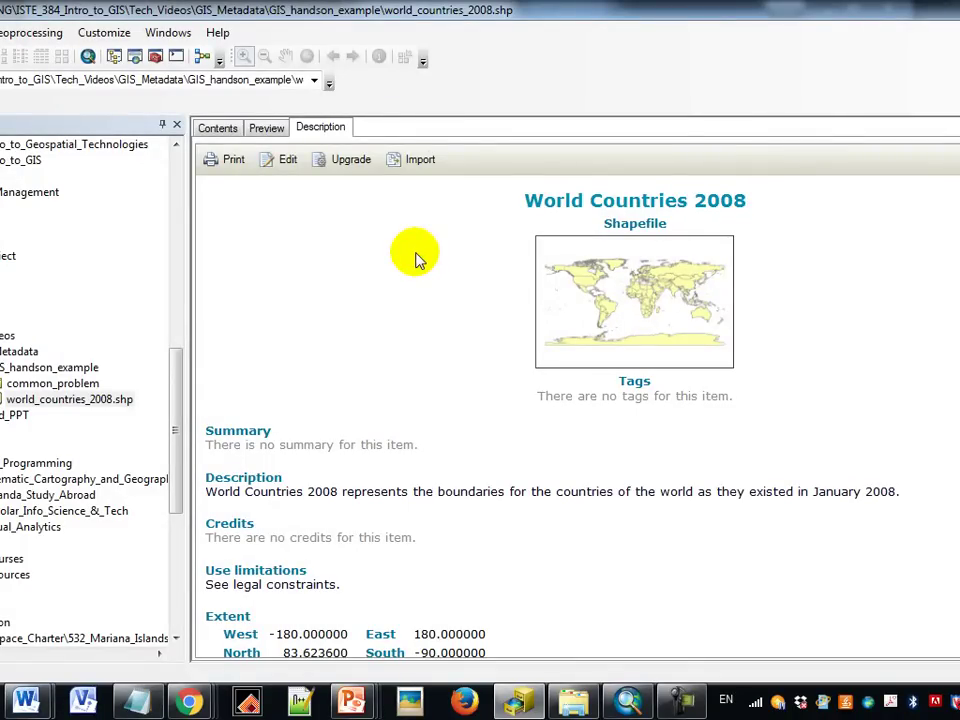
Step: Switch to ArcMap and expand the C:\RIT folder connection down to TEACHING\ISTE_384_Intro_to_GIS in the Catalog
click(625, 700)
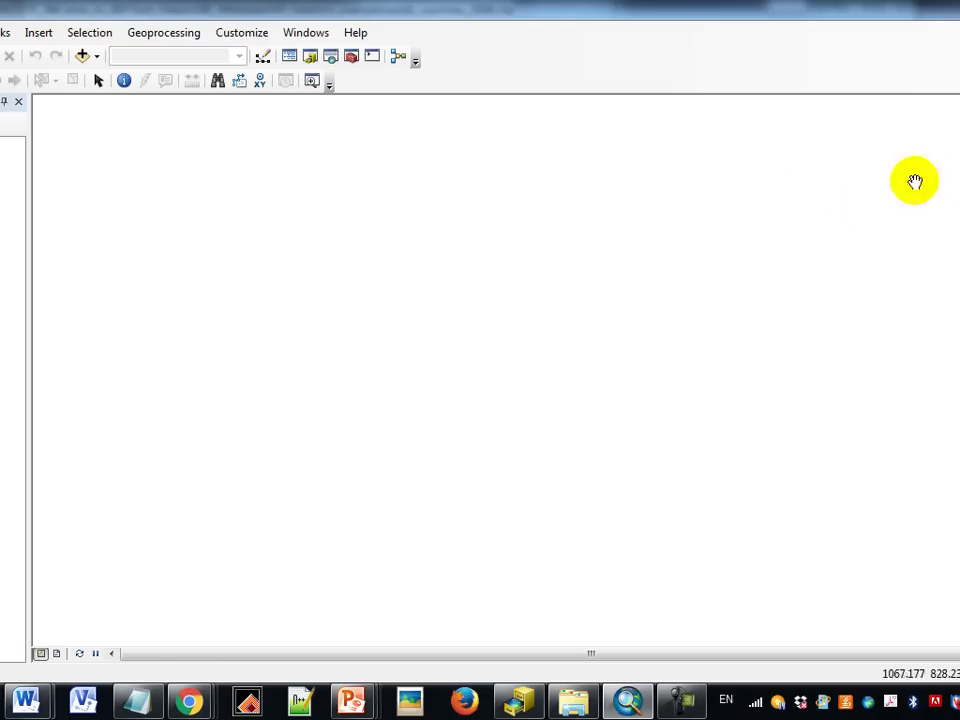
mouse_move(959, 150)
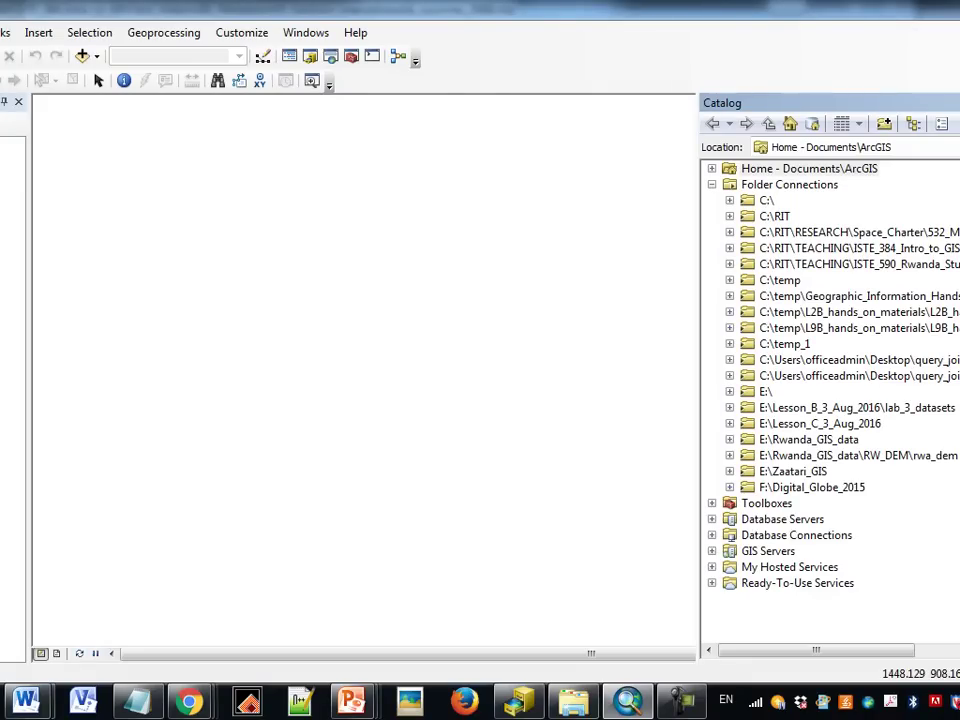
click(729, 216)
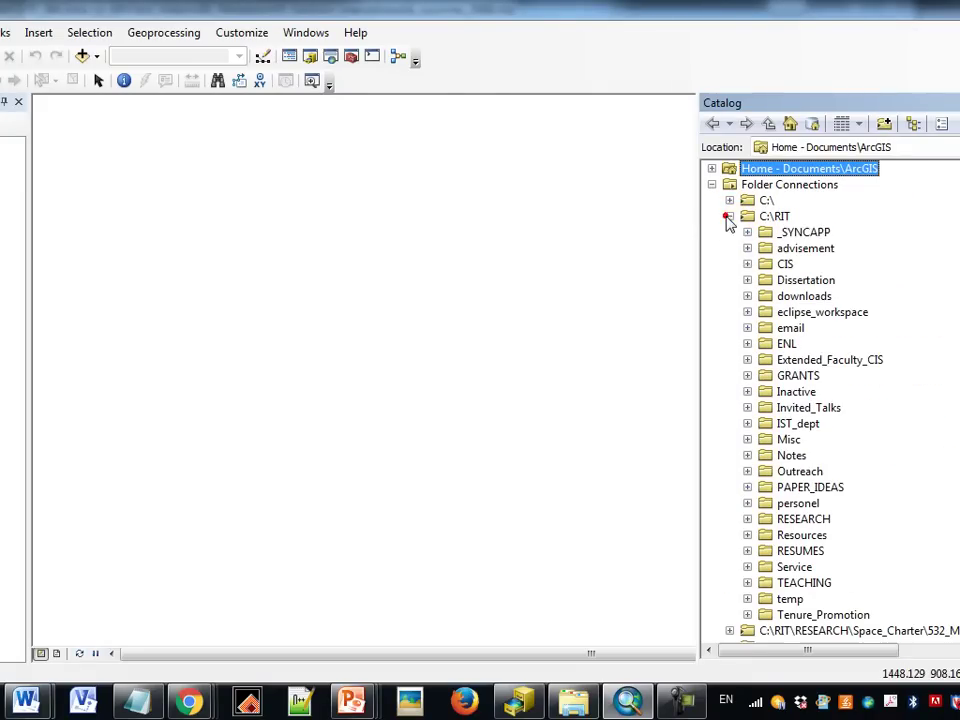
scroll(826, 440, down, 2)
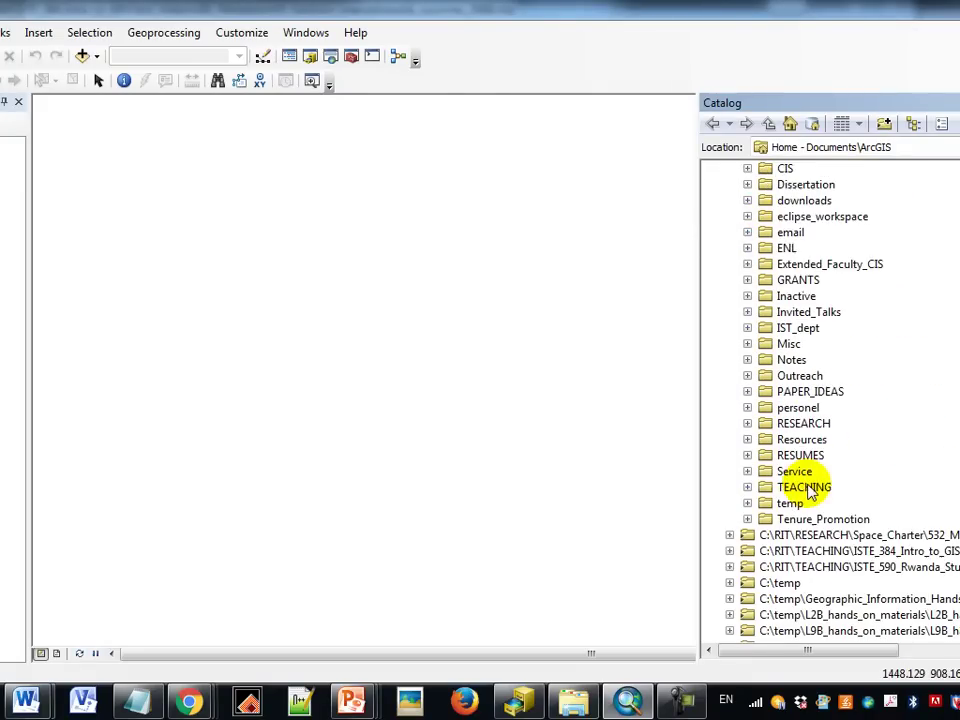
click(748, 488)
scroll(895, 415, down, 2)
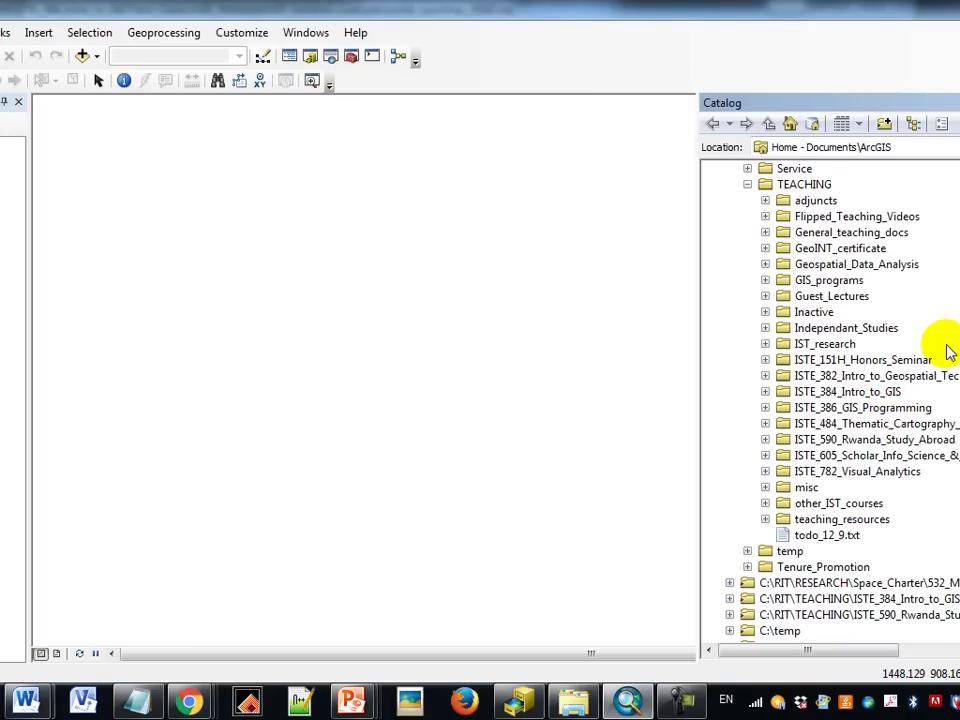
click(765, 392)
scroll(797, 480, down, 2)
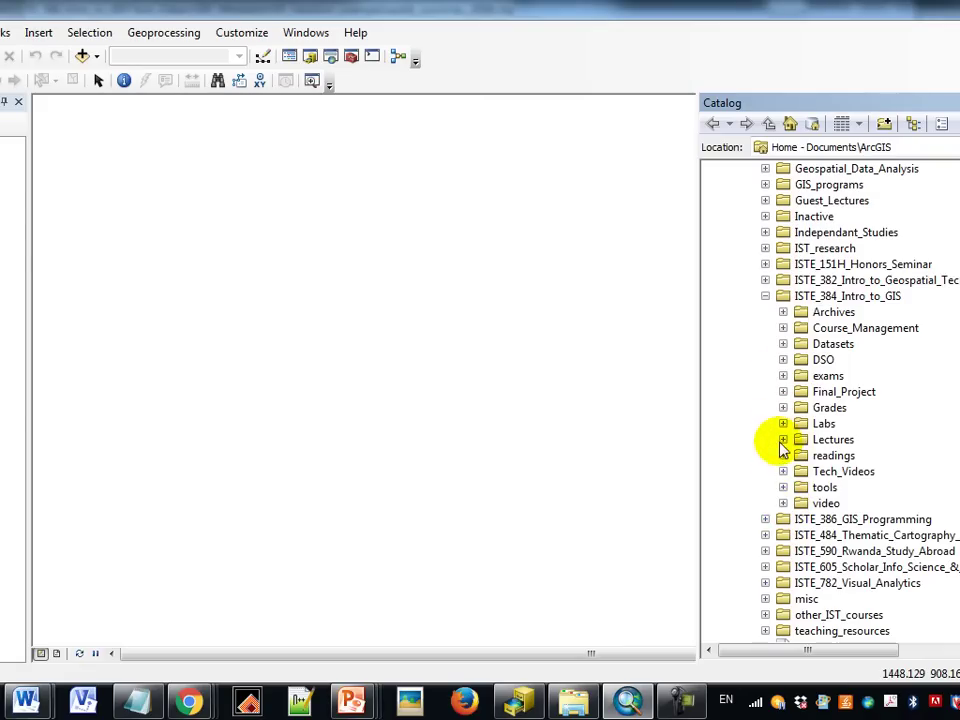
Step: Expand Tech_Videos\GIS_Metadata\GIS_handson_example and select world_countries_2008.shp
click(781, 470)
click(800, 488)
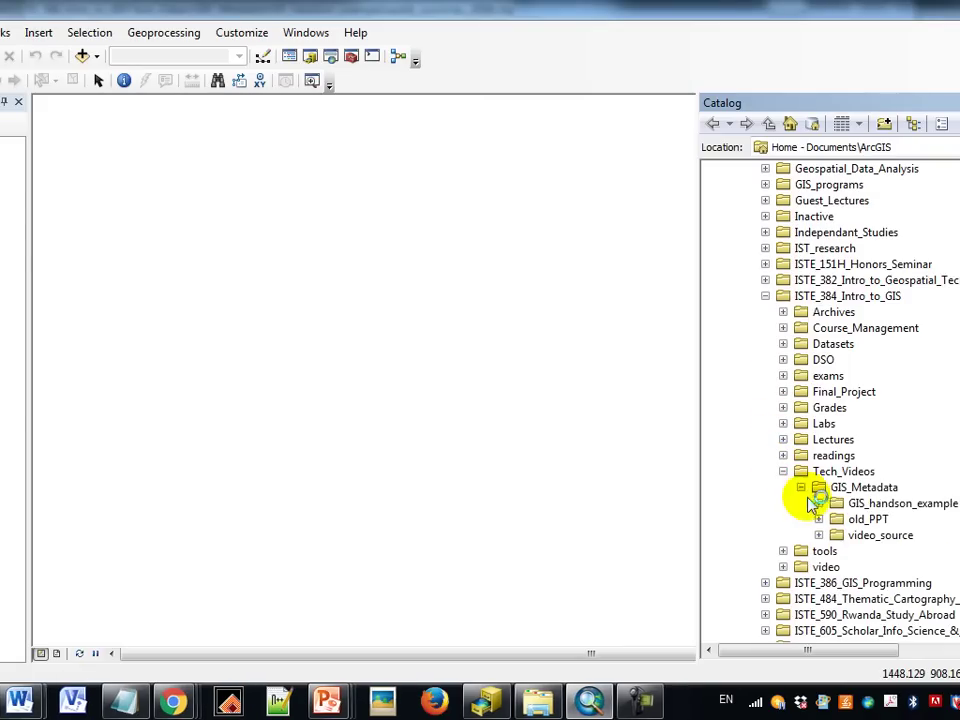
click(818, 503)
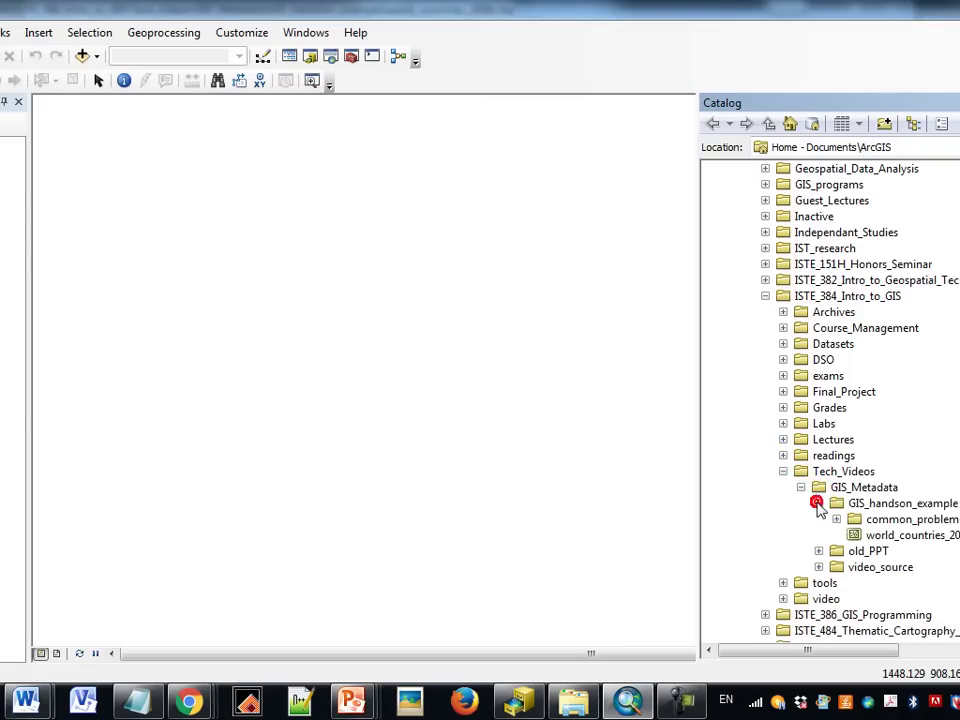
click(890, 536)
scroll(830, 400, down, 3)
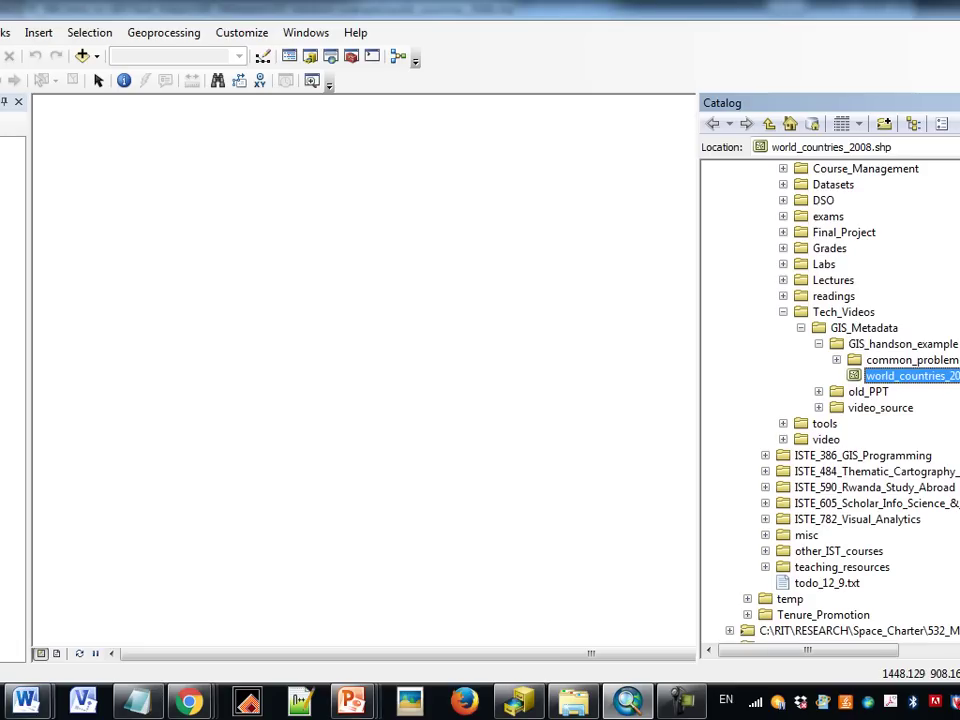
Step: View the item description of world_countries_2008.shp together with its geography preview, and close the description window
right_click(955, 380)
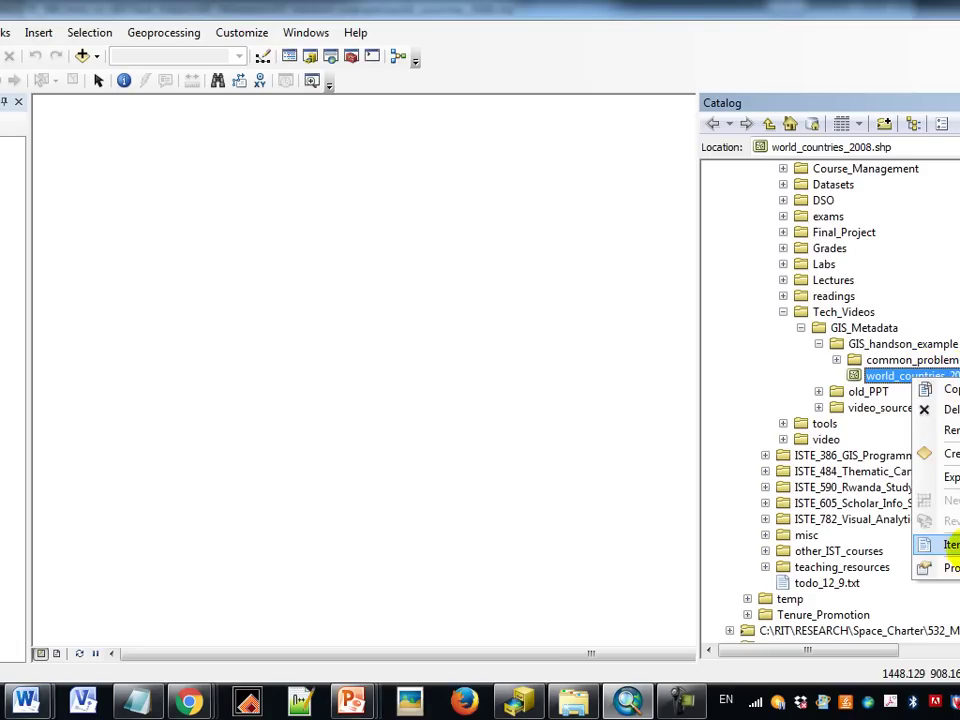
click(935, 545)
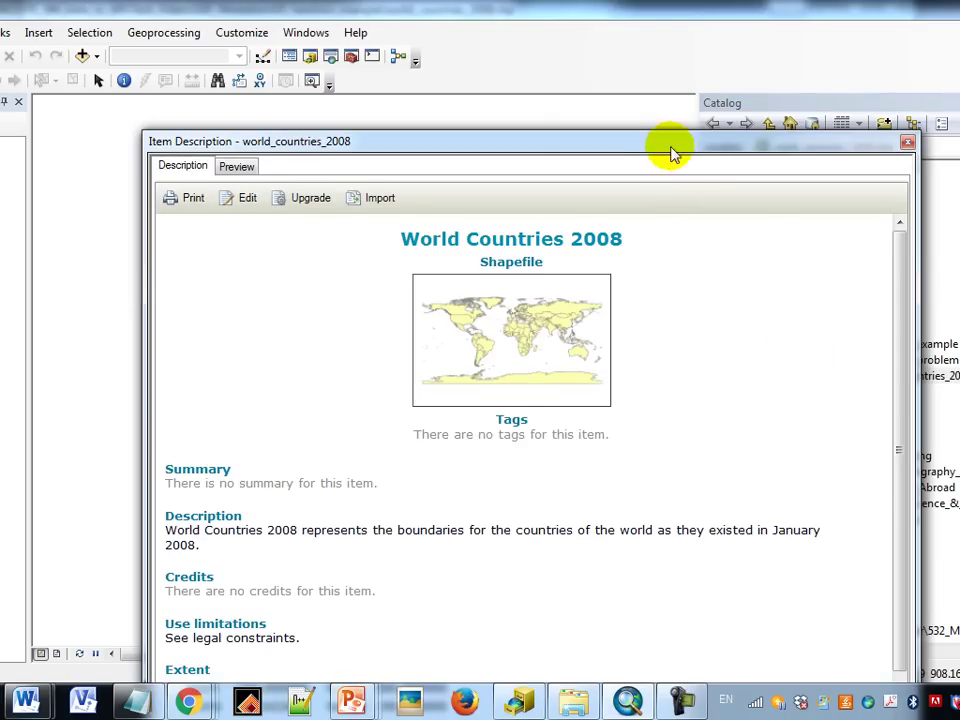
drag(672, 153, 669, 89)
drag(300, 83, 298, 50)
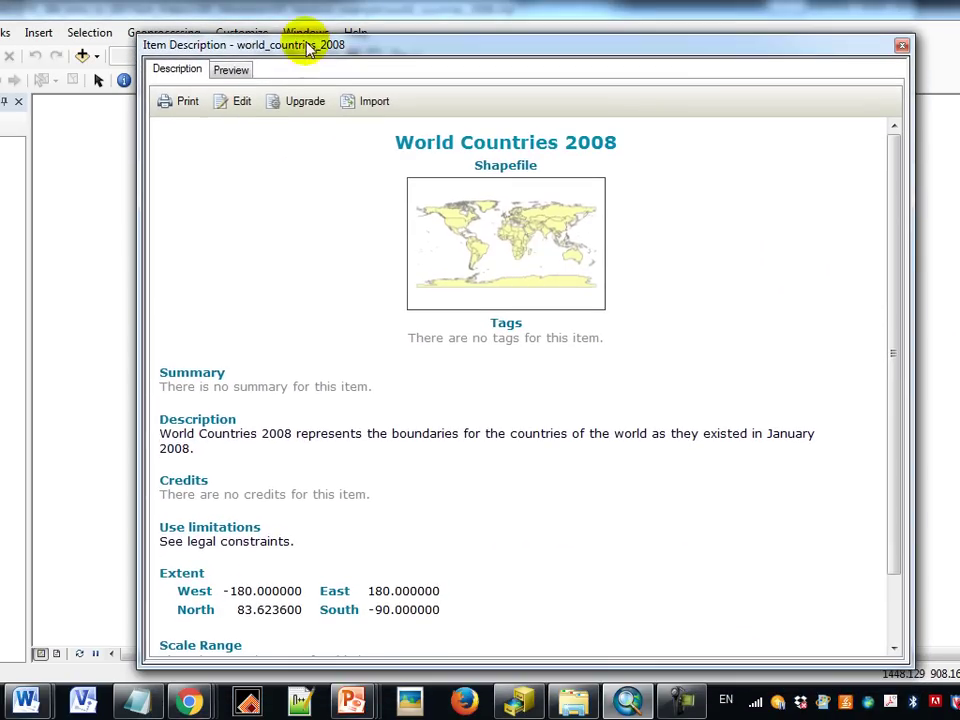
click(232, 71)
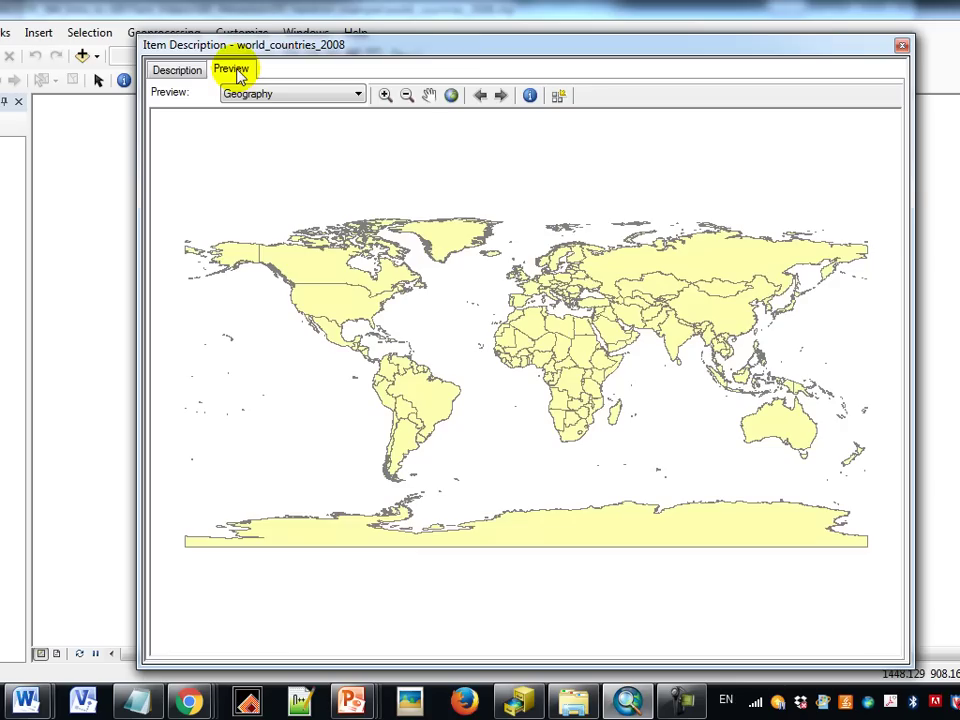
click(180, 70)
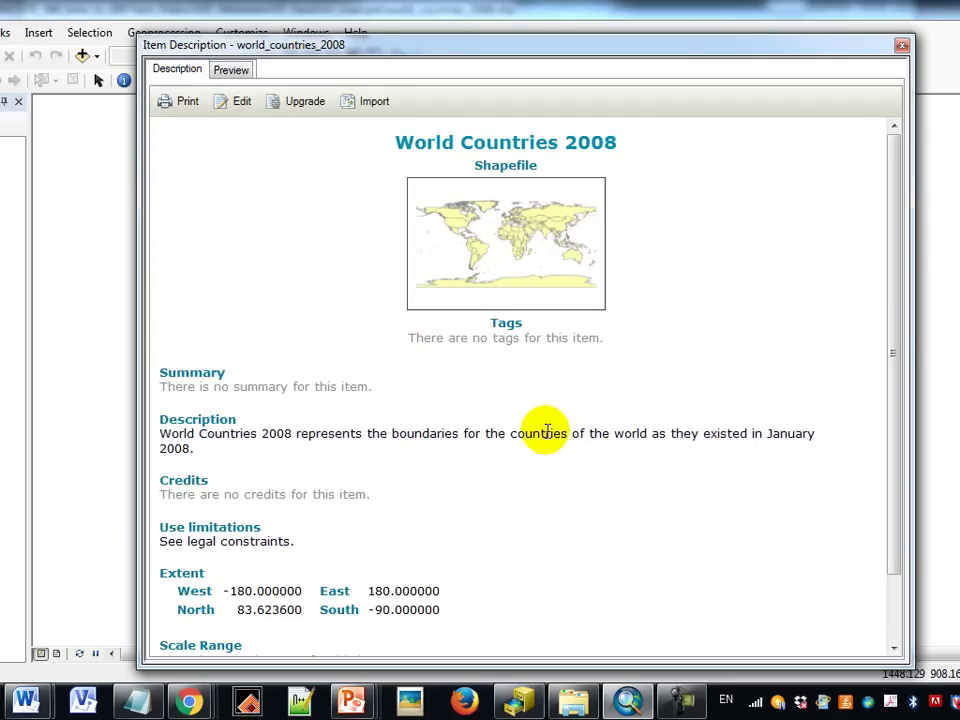
click(901, 46)
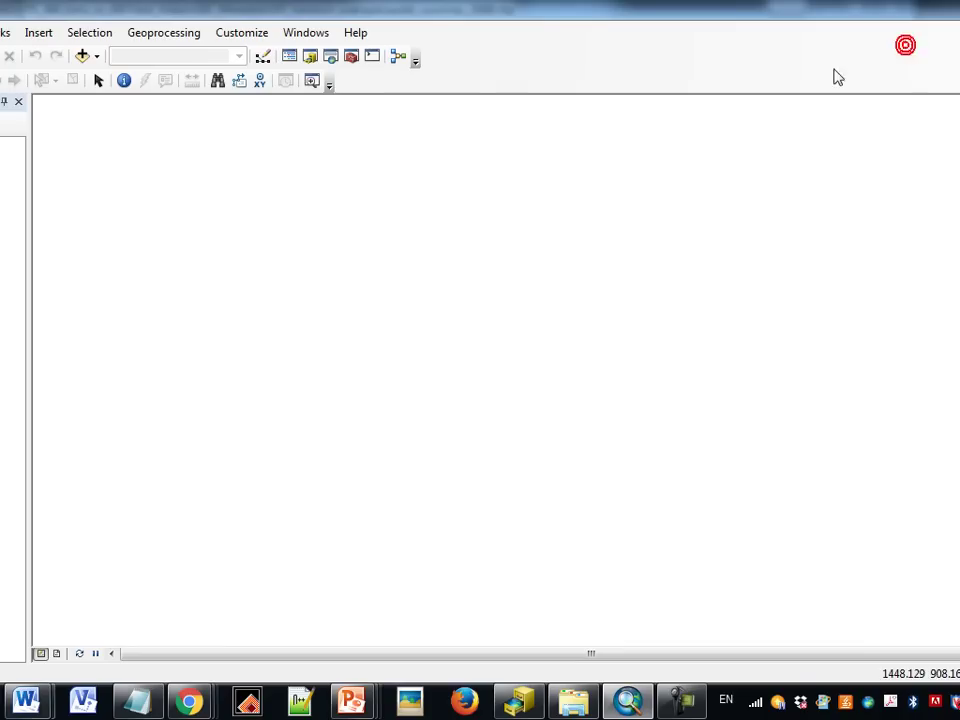
Step: Look up the metadata style choices in the ArcMap options without picking a different style
click(242, 32)
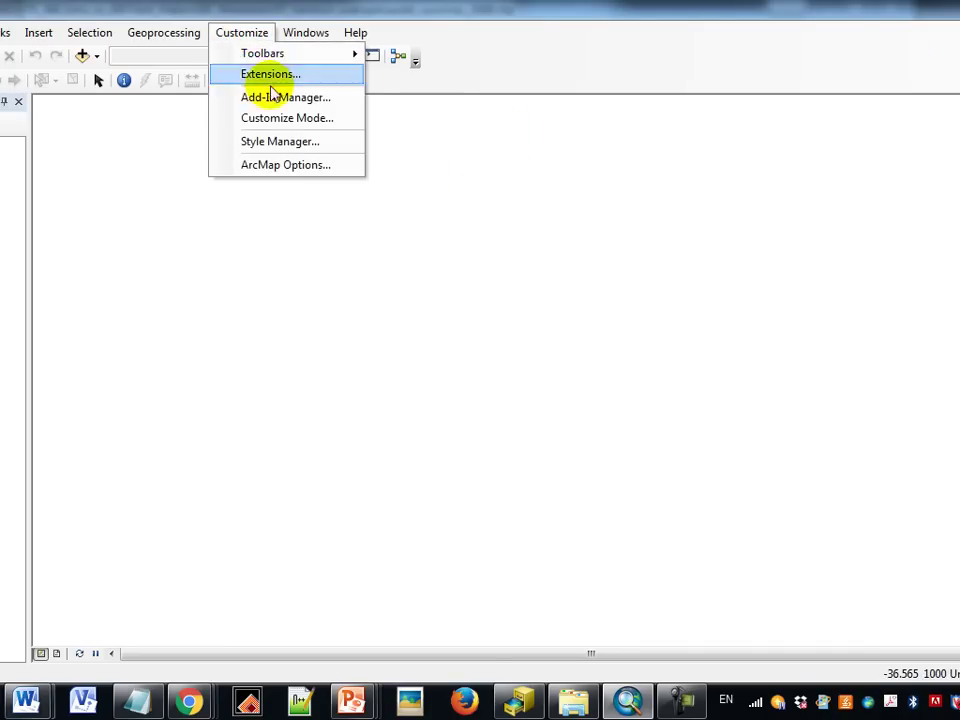
click(285, 165)
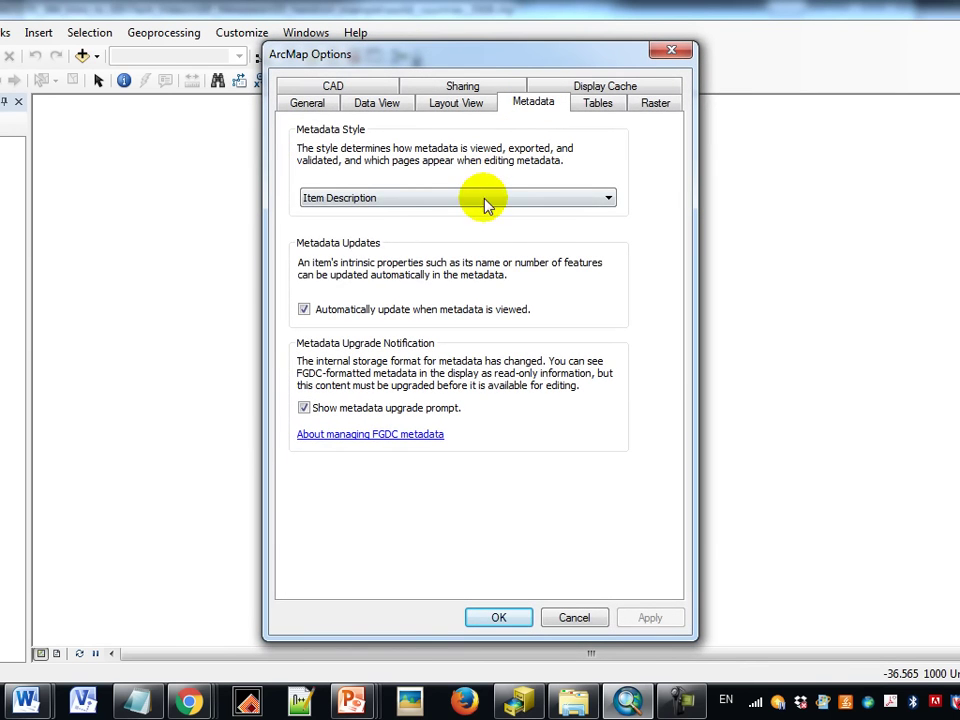
click(485, 199)
click(639, 171)
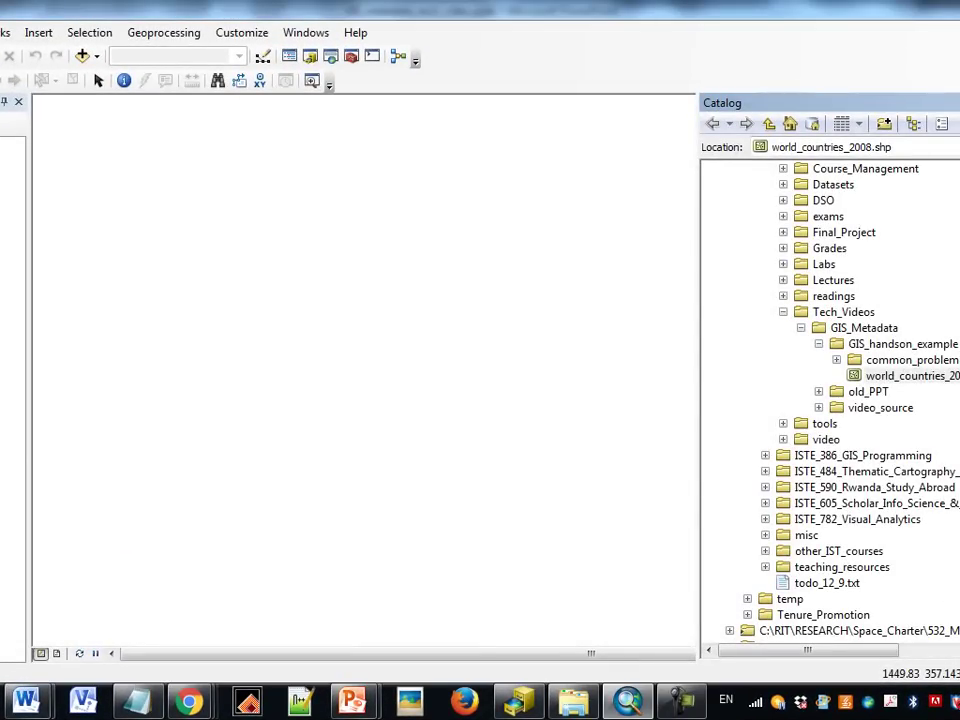
Step: Expand the common_problem and o43077a6 folders in the Catalog and select the raster monroe_county_quad_mapTIF.TIF
click(836, 360)
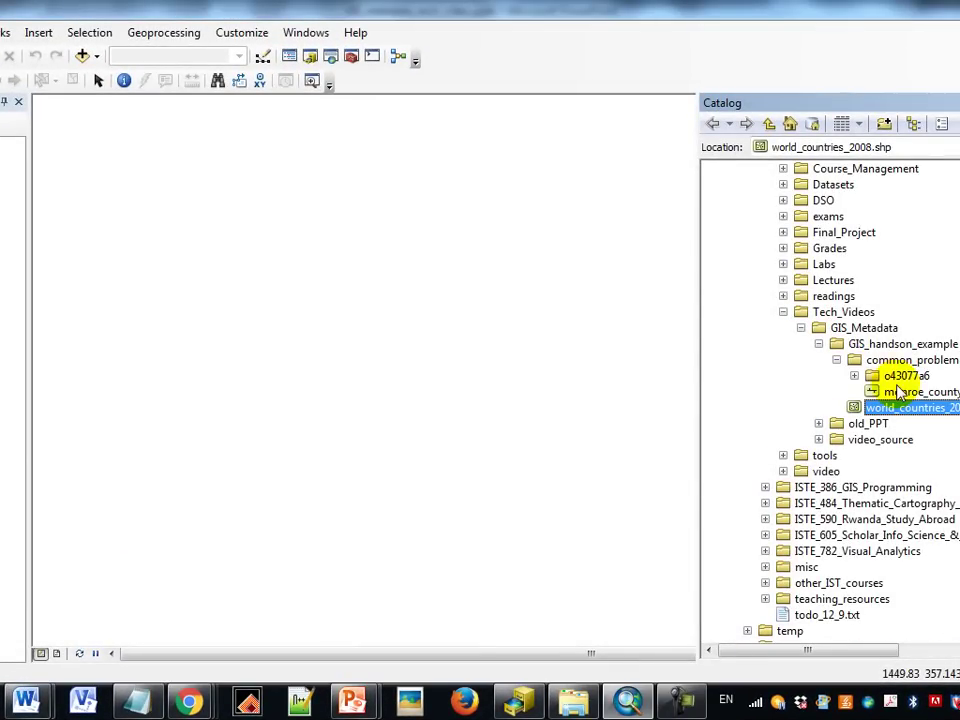
click(854, 376)
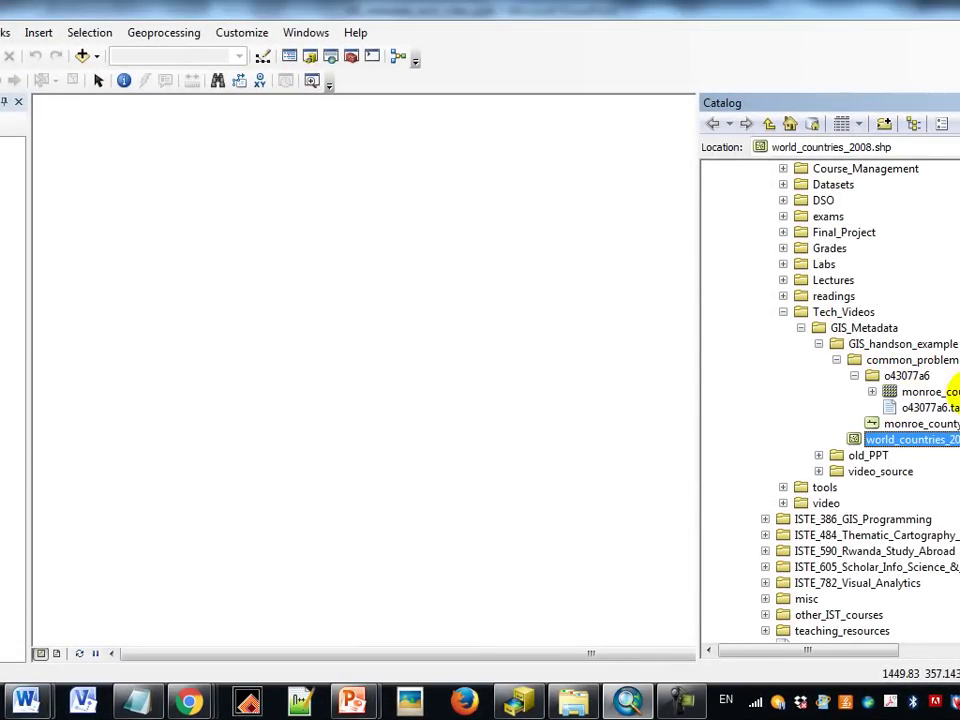
click(935, 391)
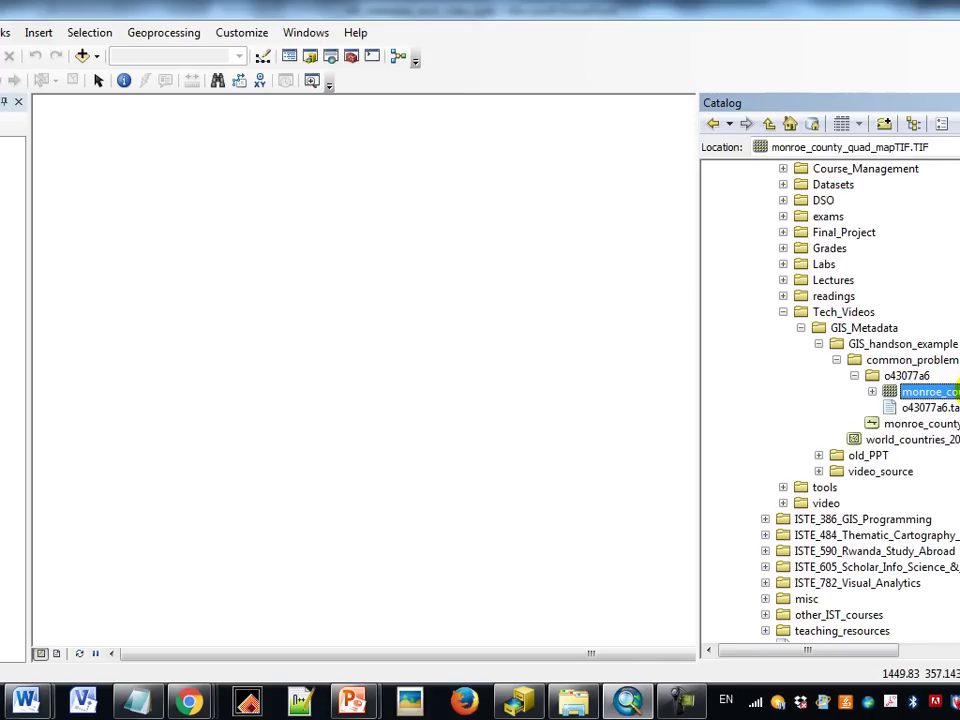
Step: Add the raster monroe_county_quad_mapTIF.TIF to the map without building pyramids and inspect it up close
drag(749, 408, 3, 310)
click(543, 323)
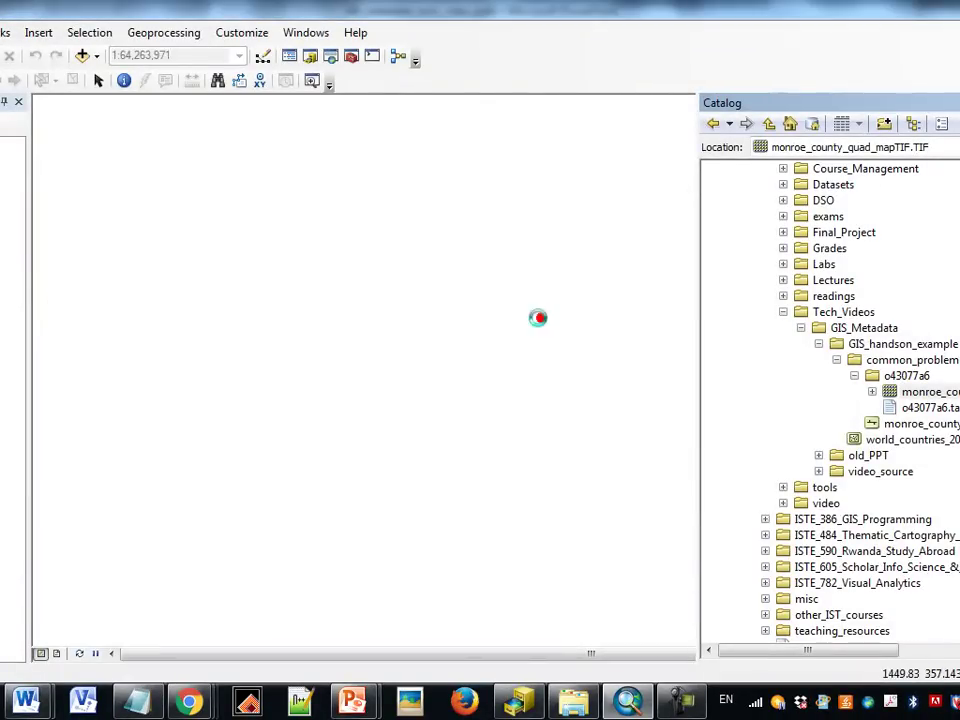
drag(536, 360, 349, 388)
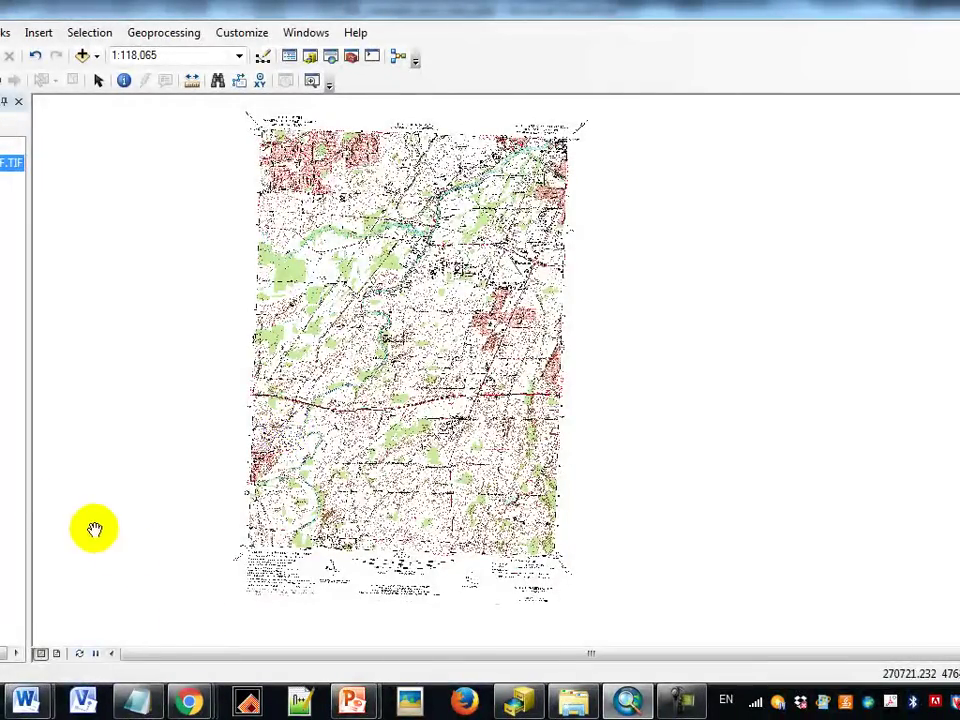
drag(31, 504, 86, 503)
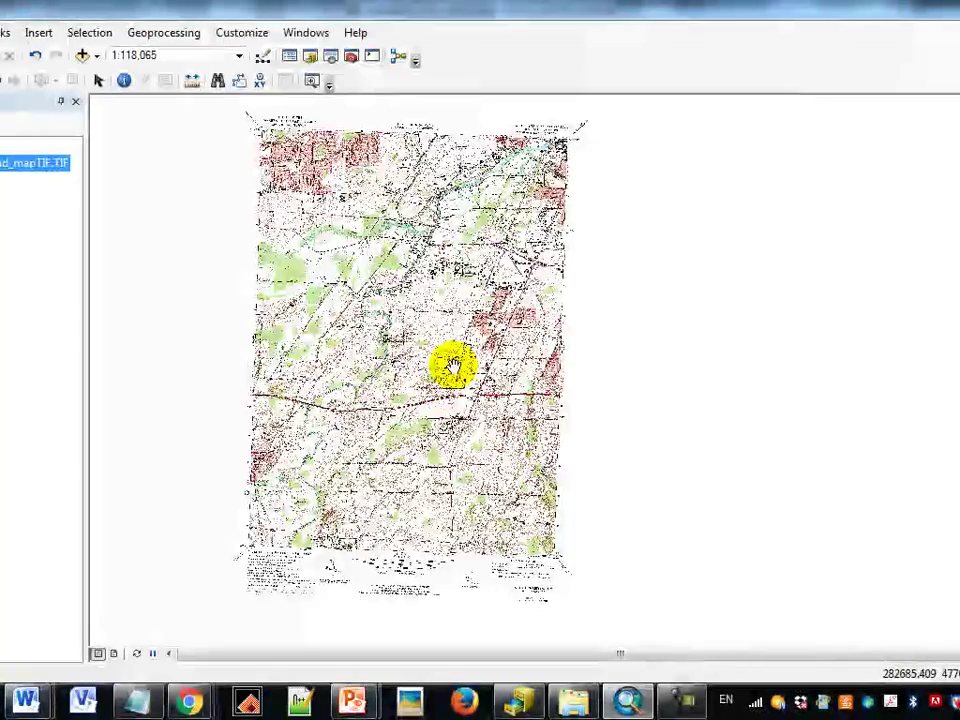
drag(240, 267, 476, 497)
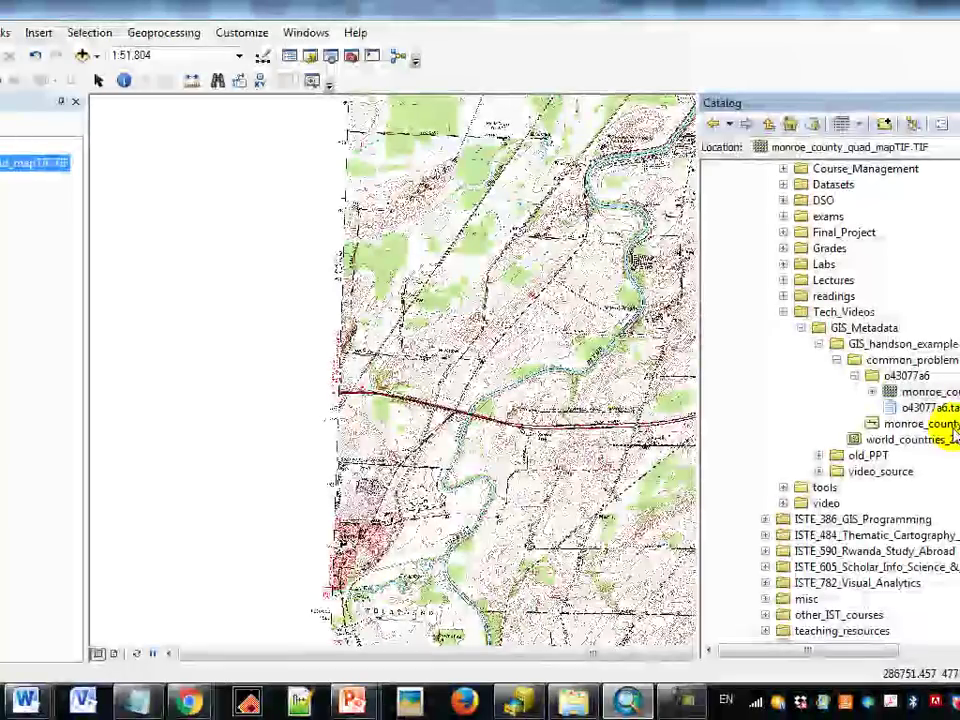
Step: Add monroe_county_roads.shp to the map despite its missing spatial reference
click(920, 424)
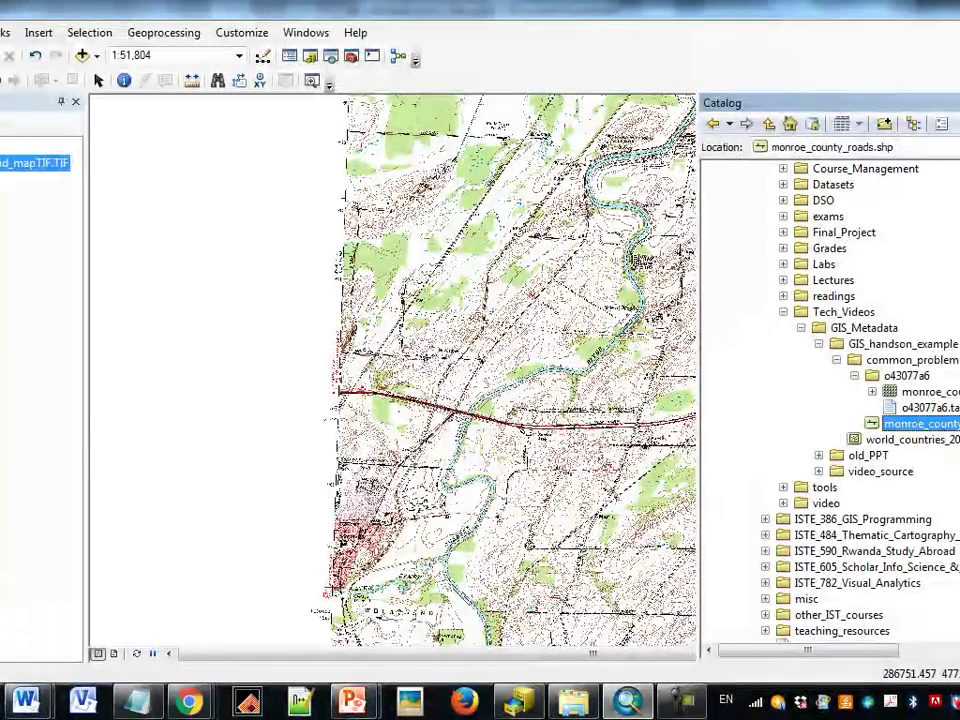
drag(730, 416, 66, 266)
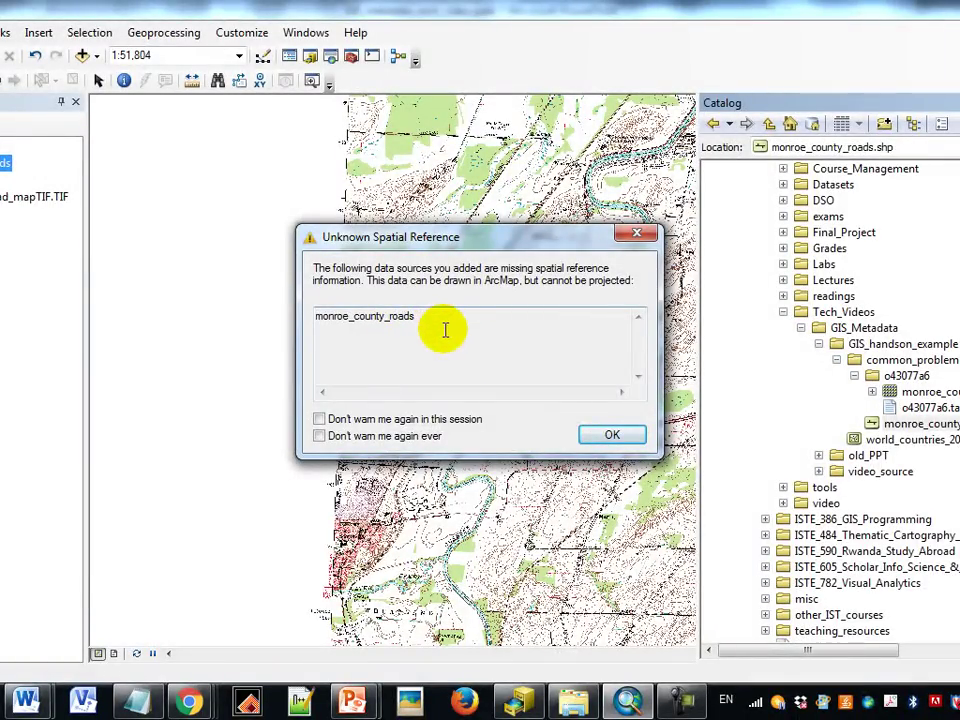
click(612, 436)
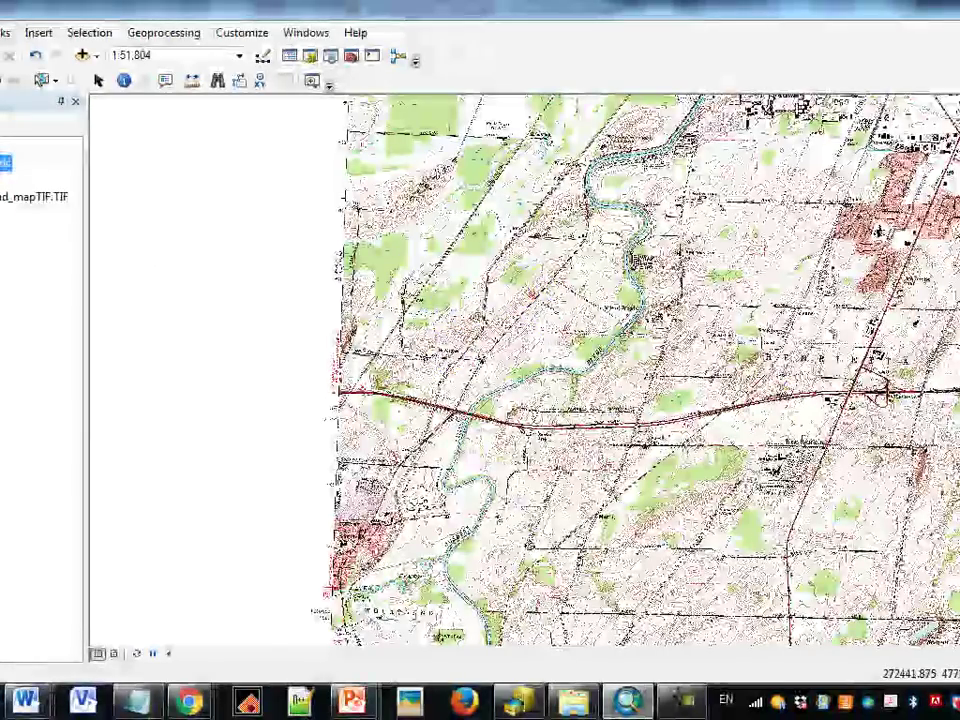
Step: Give the monroe_county_roads layer the ESRI Highway line symbol, red with a width of 3.40
click(3, 122)
click(432, 378)
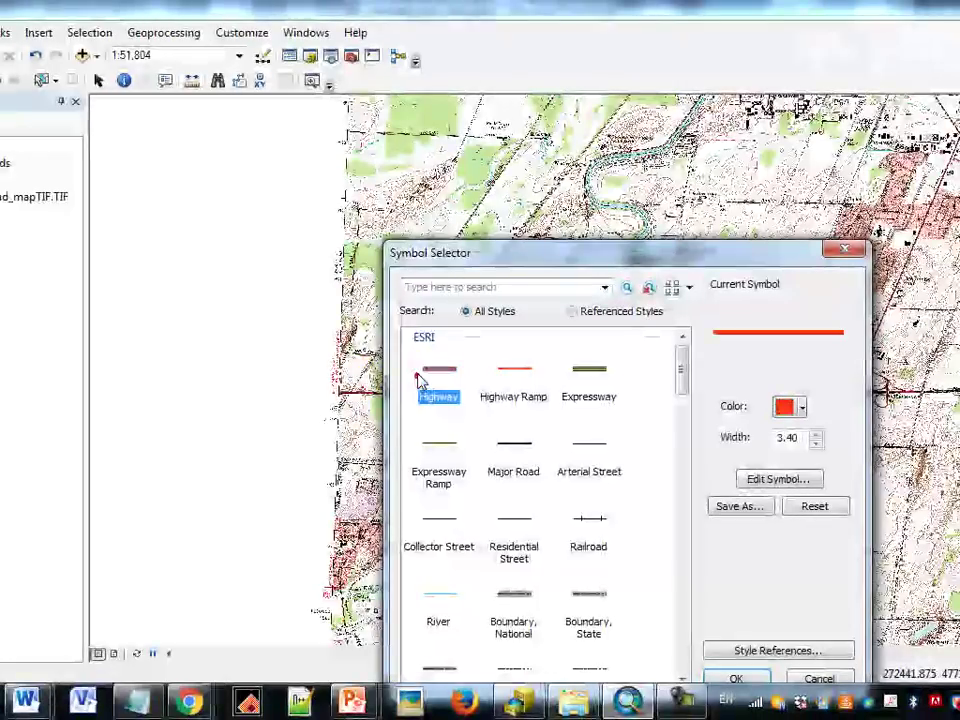
click(736, 678)
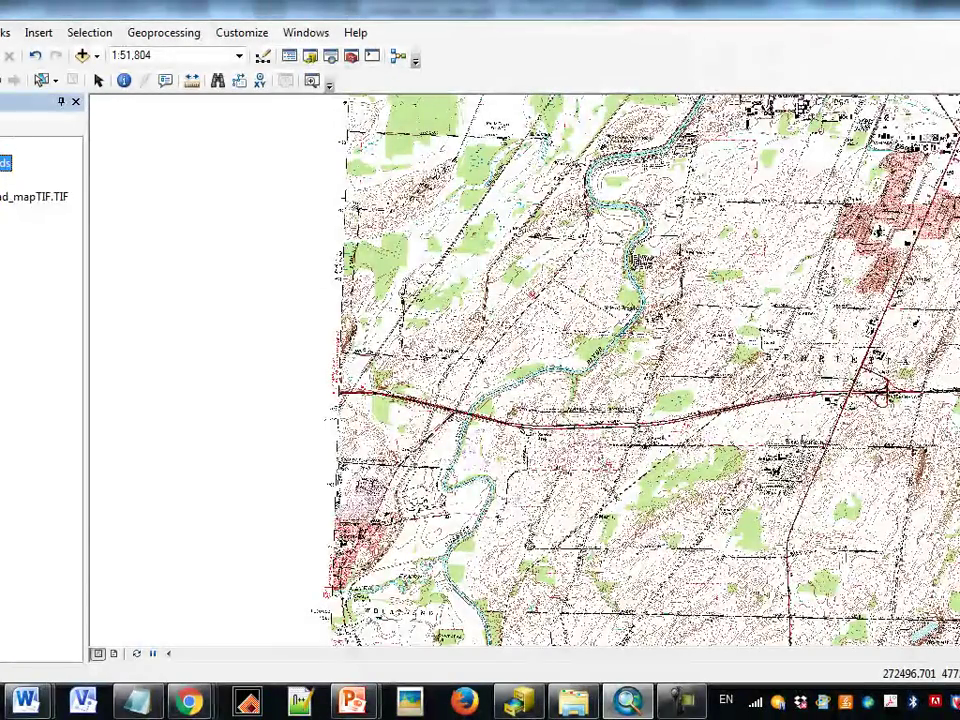
Step: View the extent of the monroe_county_roads layer and the full map extent, and close the drawing errors window
right_click(5, 160)
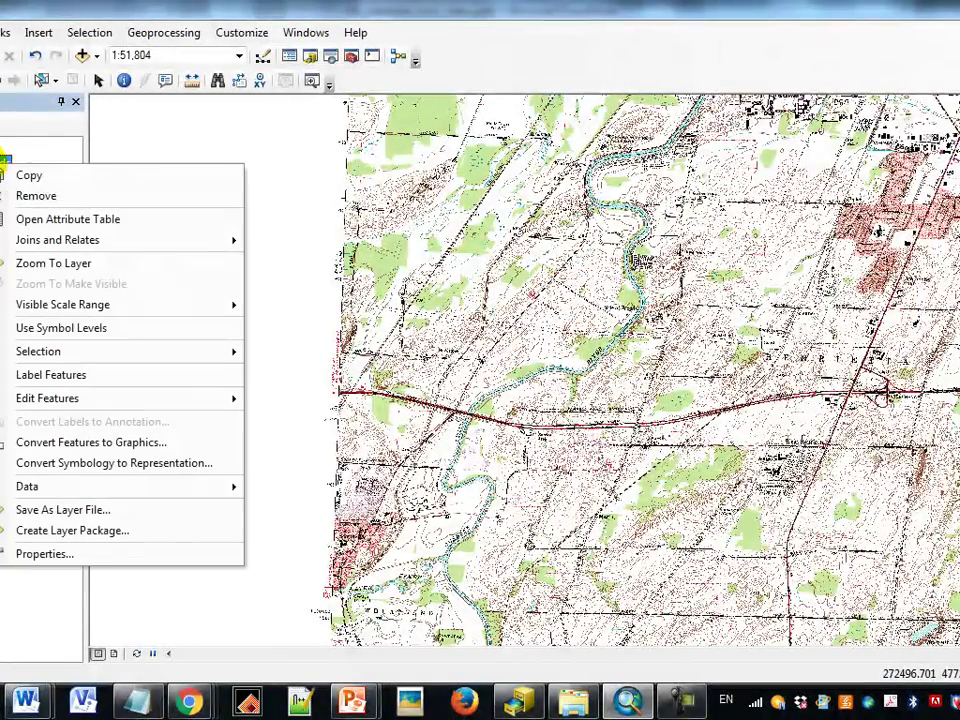
click(55, 263)
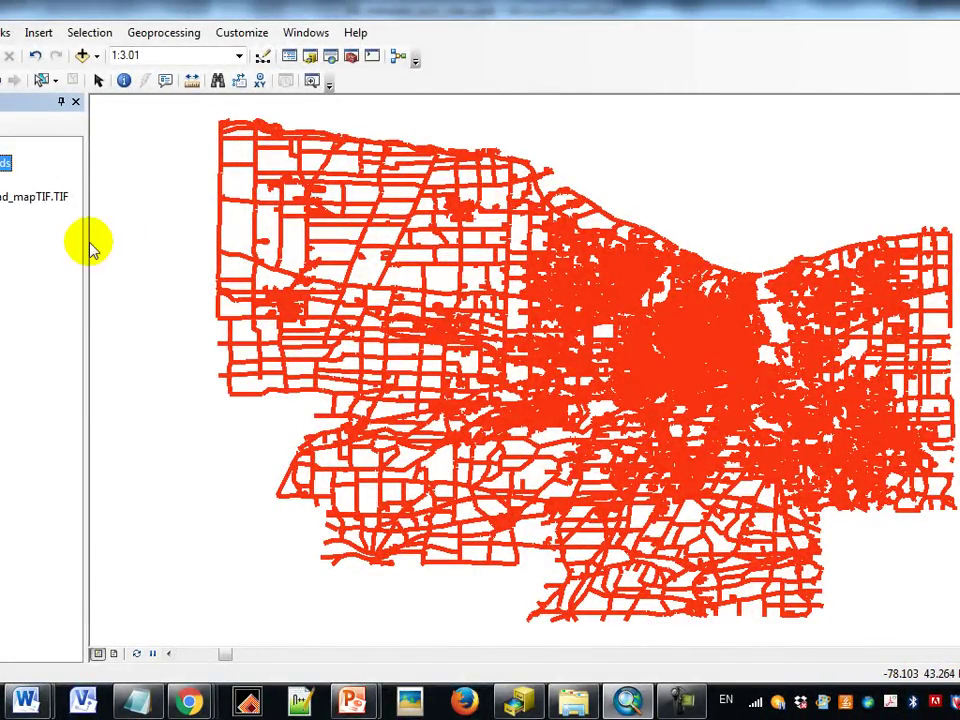
click(2, 80)
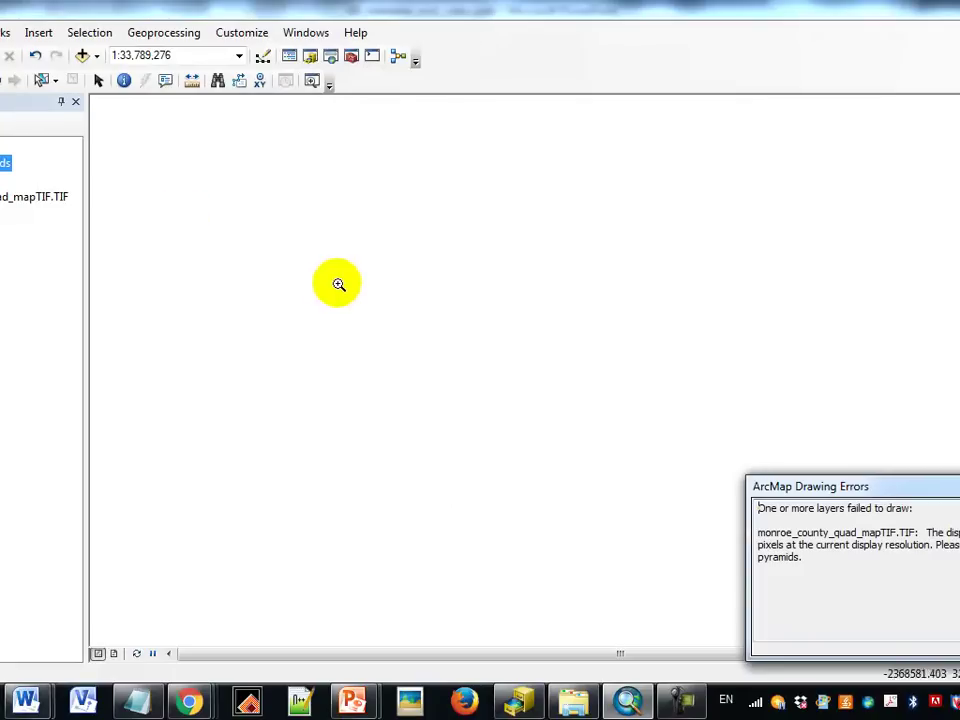
drag(798, 491, 586, 368)
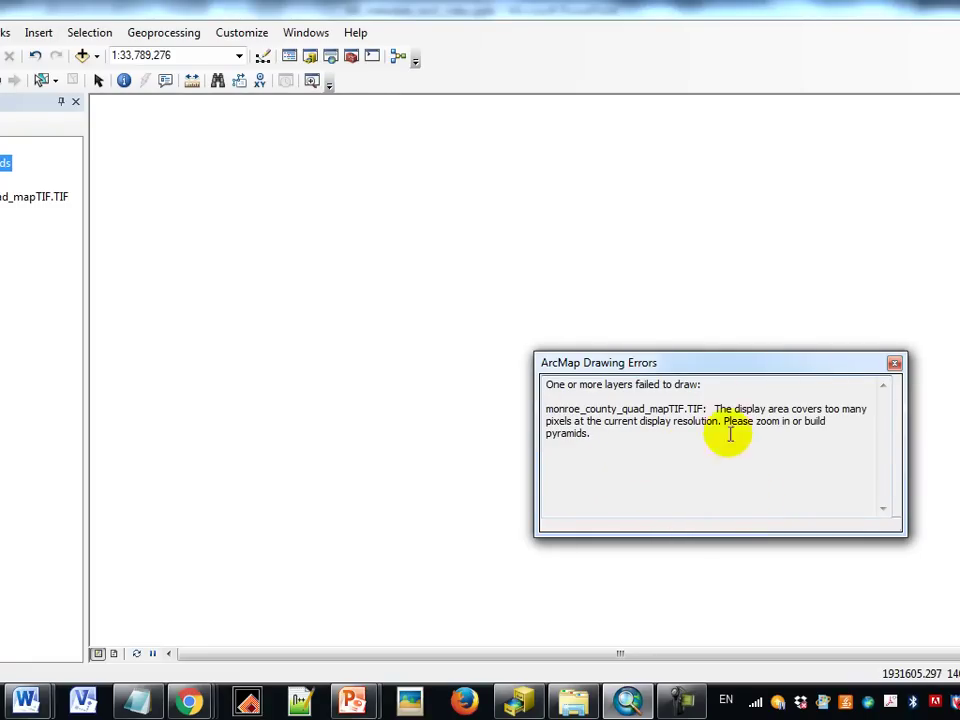
click(896, 366)
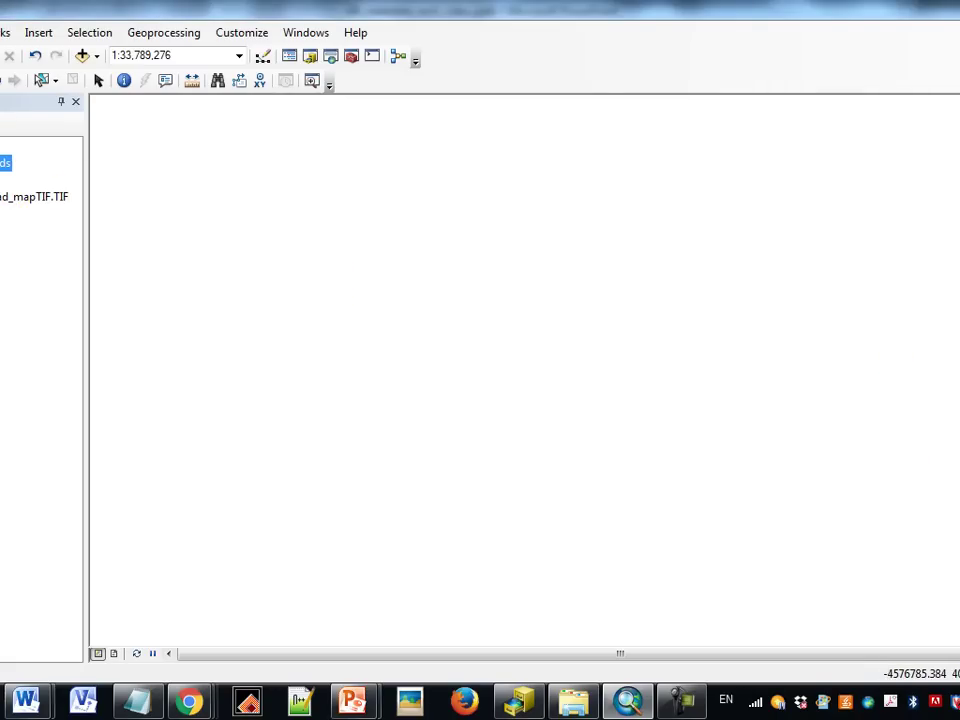
Step: Compare the extent and coordinates of the monroe_county_roads layer with those of the monroe_county_quad_mapTIF.TIF layer
right_click(2, 166)
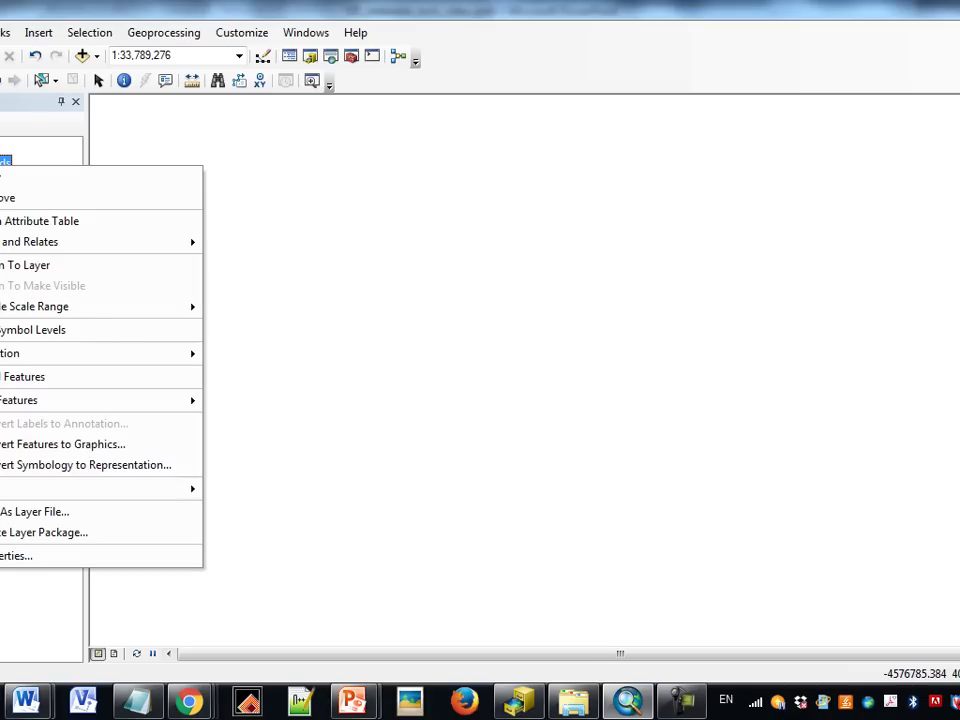
click(6, 265)
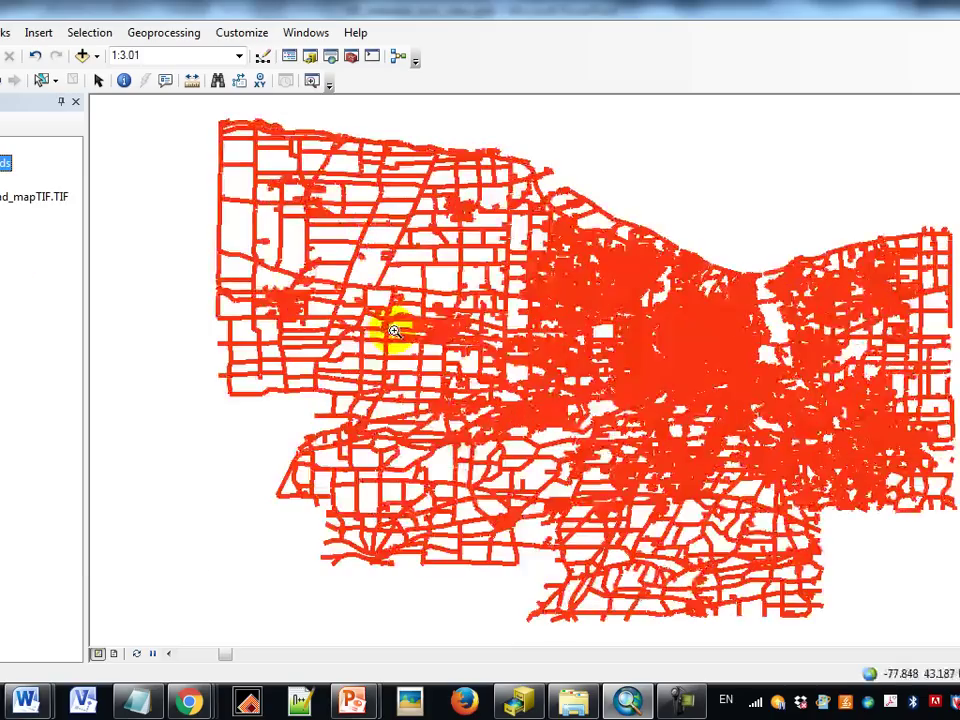
right_click(12, 200)
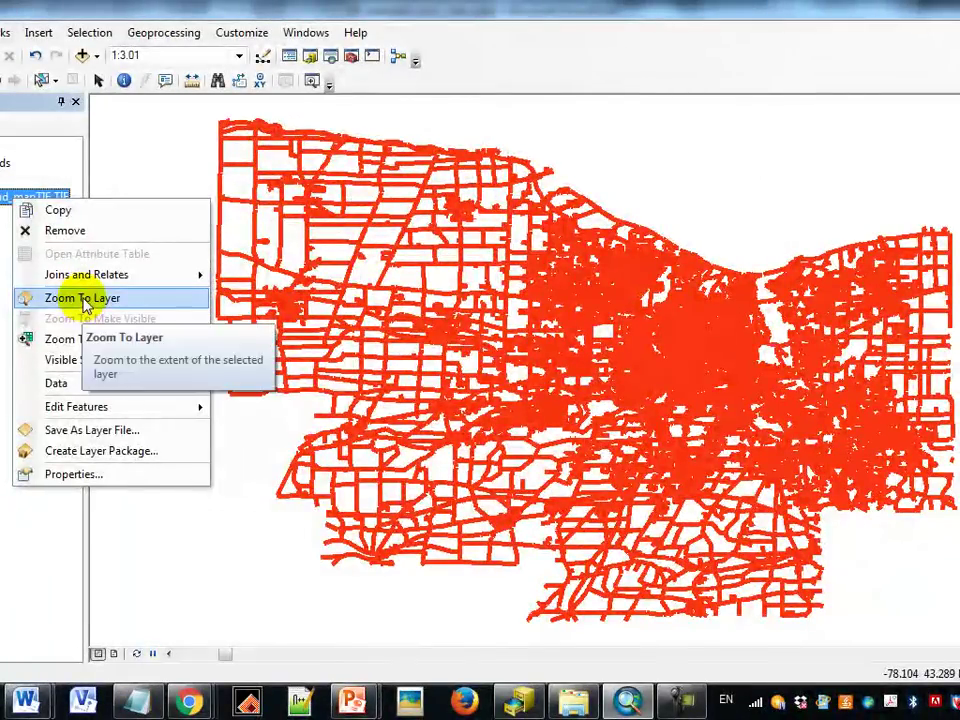
click(82, 297)
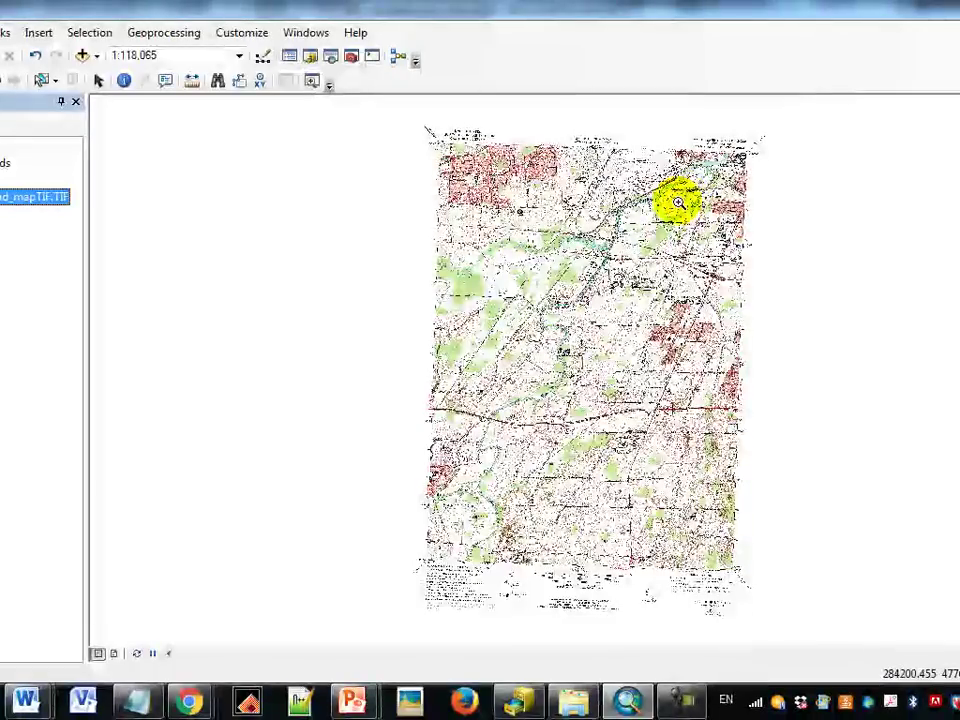
click(955, 250)
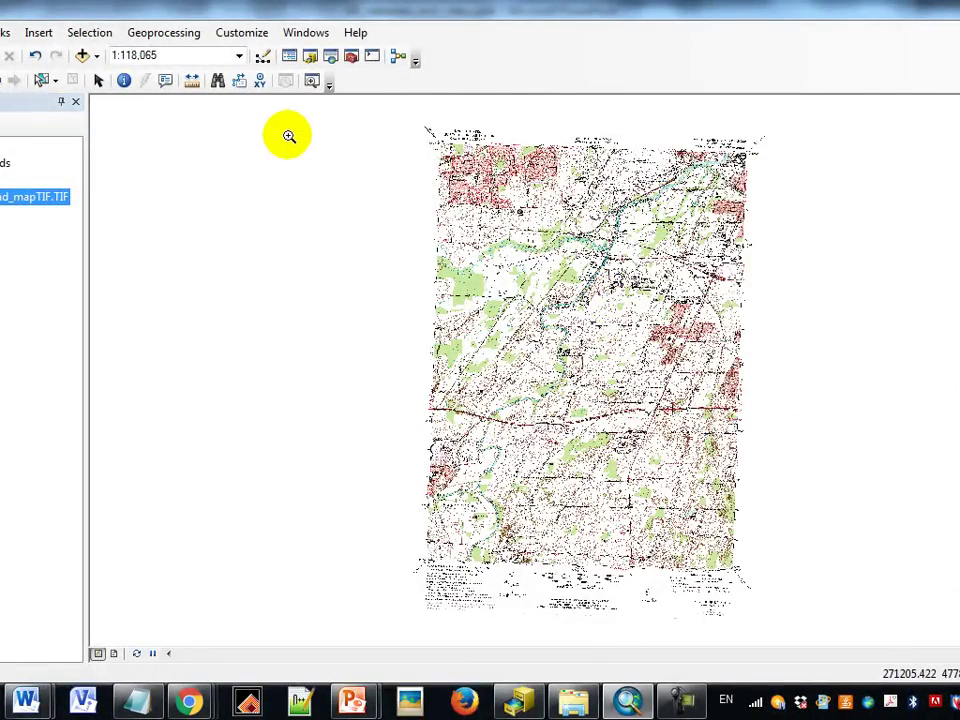
Step: Set the metadata style in the ArcMap options to FGDC CSDGM Metadata
click(243, 34)
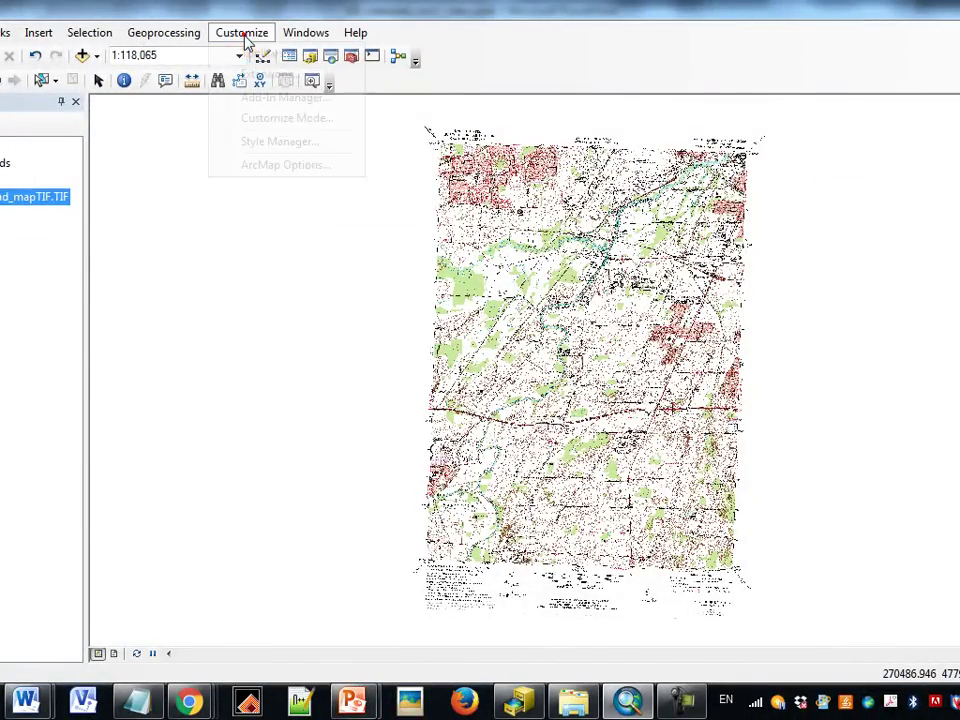
click(304, 165)
click(330, 198)
click(548, 107)
click(448, 196)
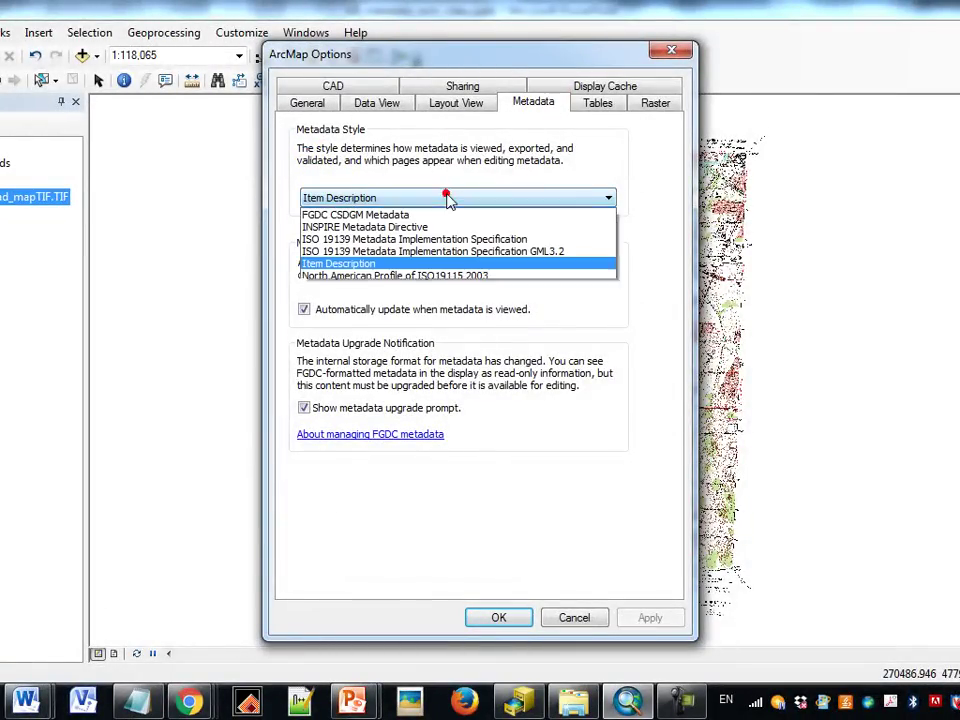
click(418, 214)
click(656, 617)
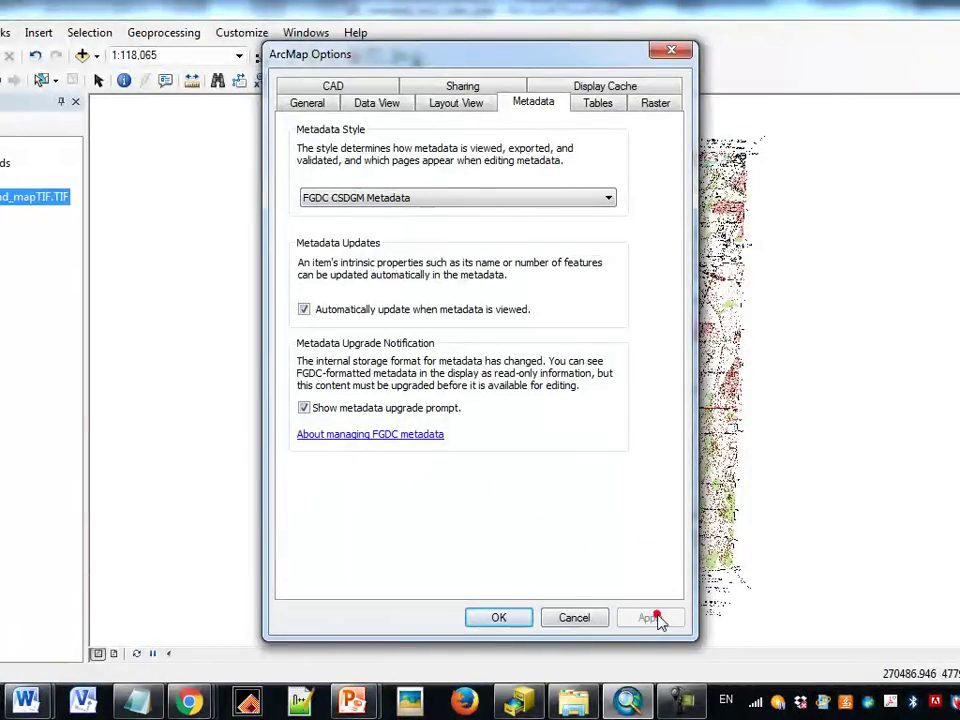
click(499, 617)
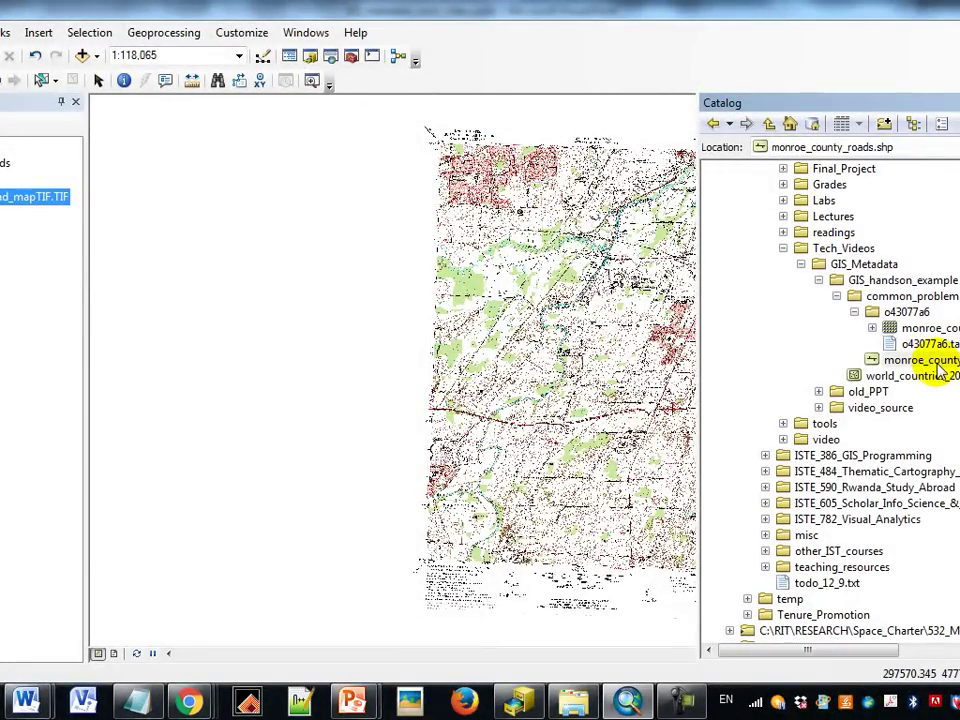
Step: Open the item description of monroe_county_roads.shp and expand its read-only FGDC metadata
right_click(936, 369)
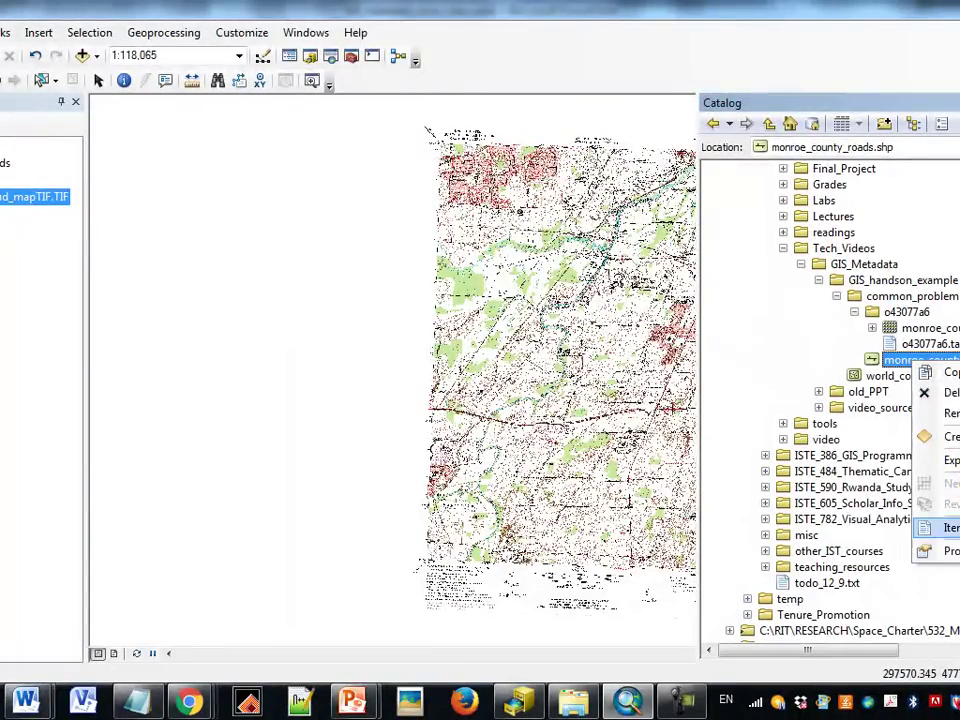
click(940, 527)
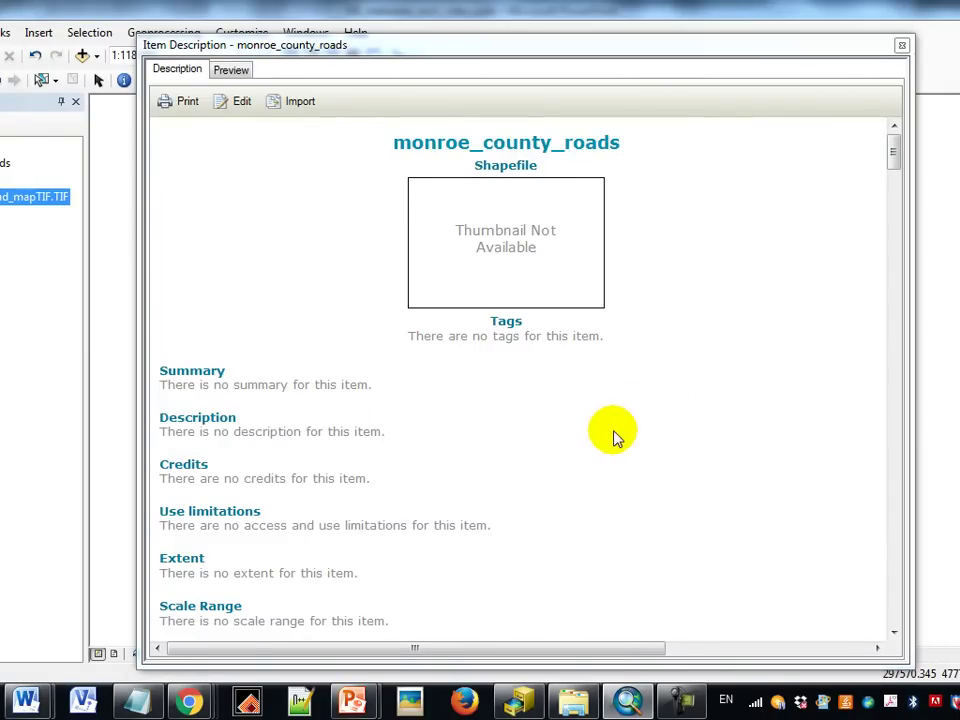
drag(897, 150, 897, 620)
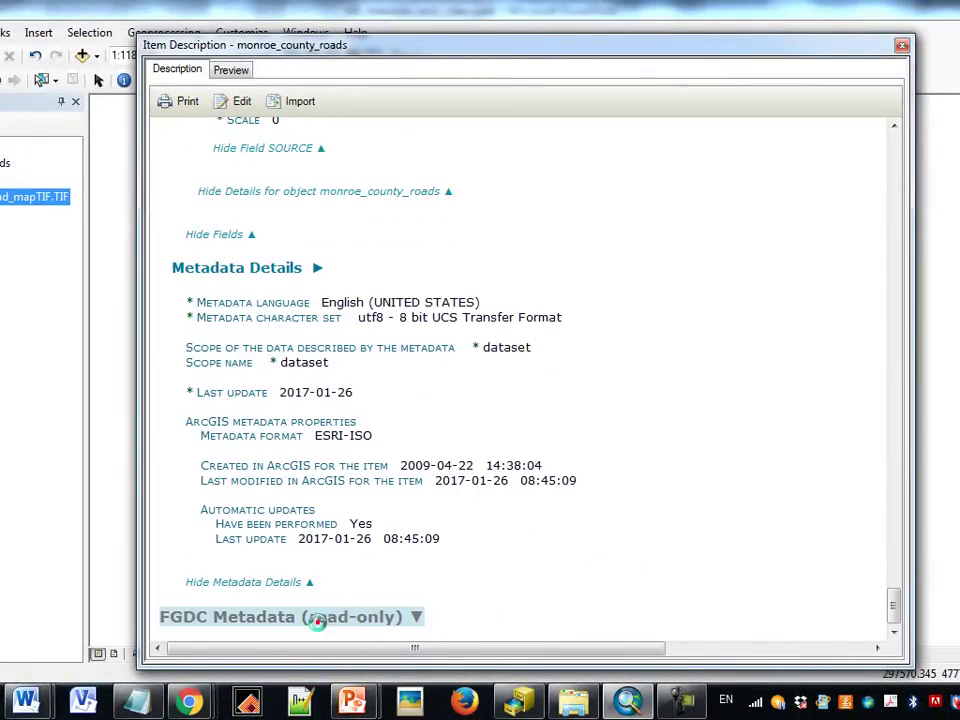
click(332, 619)
Step: Check the geographic coordinate units and horizontal datum name in the FGDC spatial reference section, and close the item description
scroll(583, 435, down, 10)
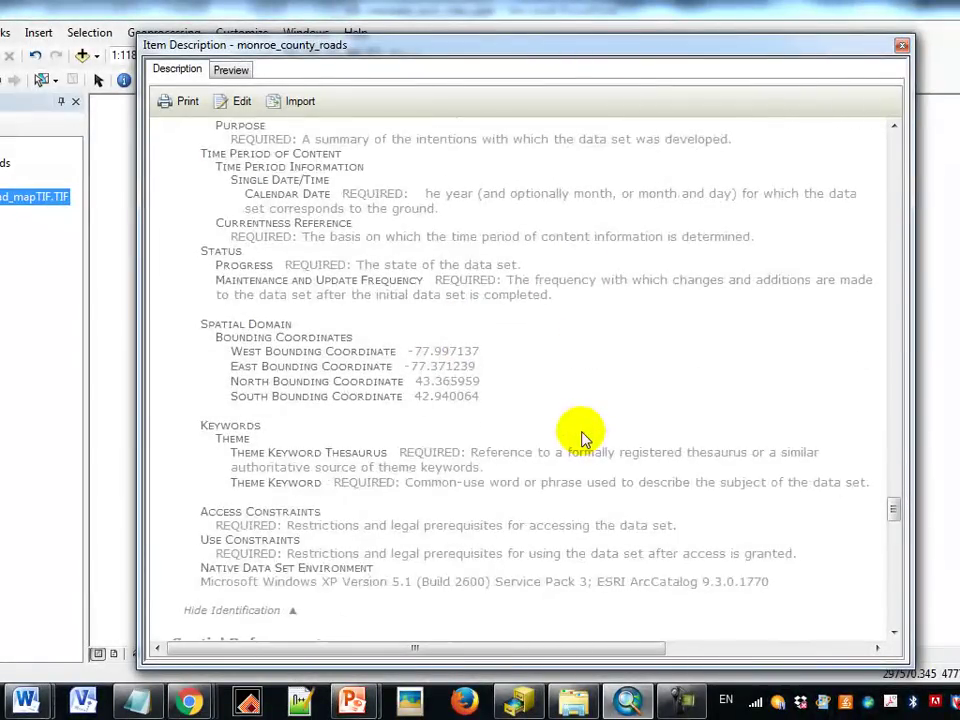
scroll(585, 435, down, 3)
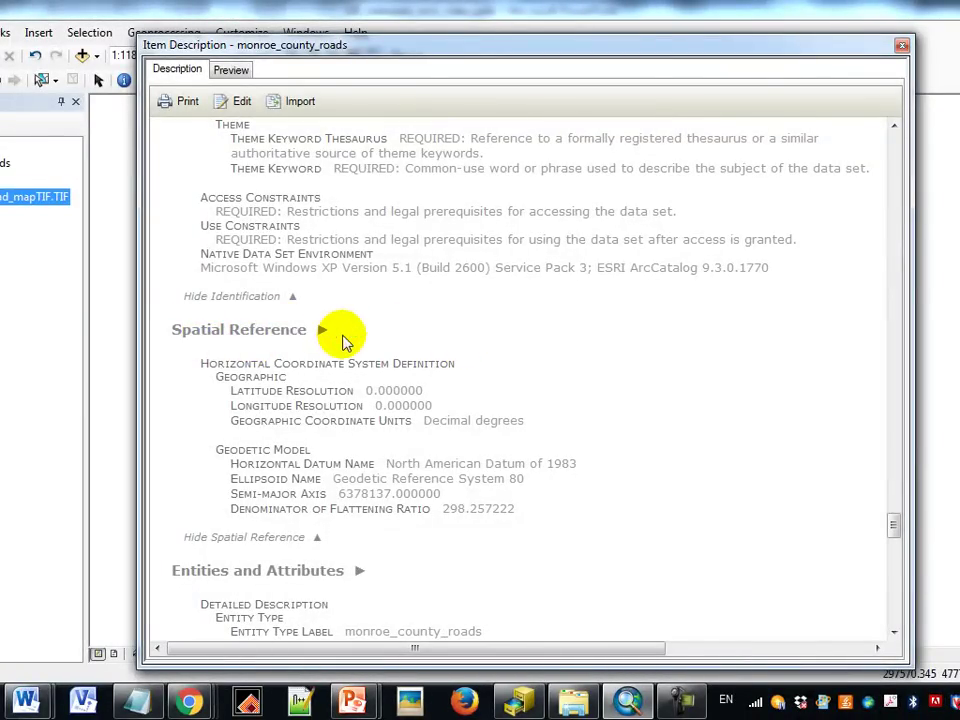
drag(226, 420, 536, 426)
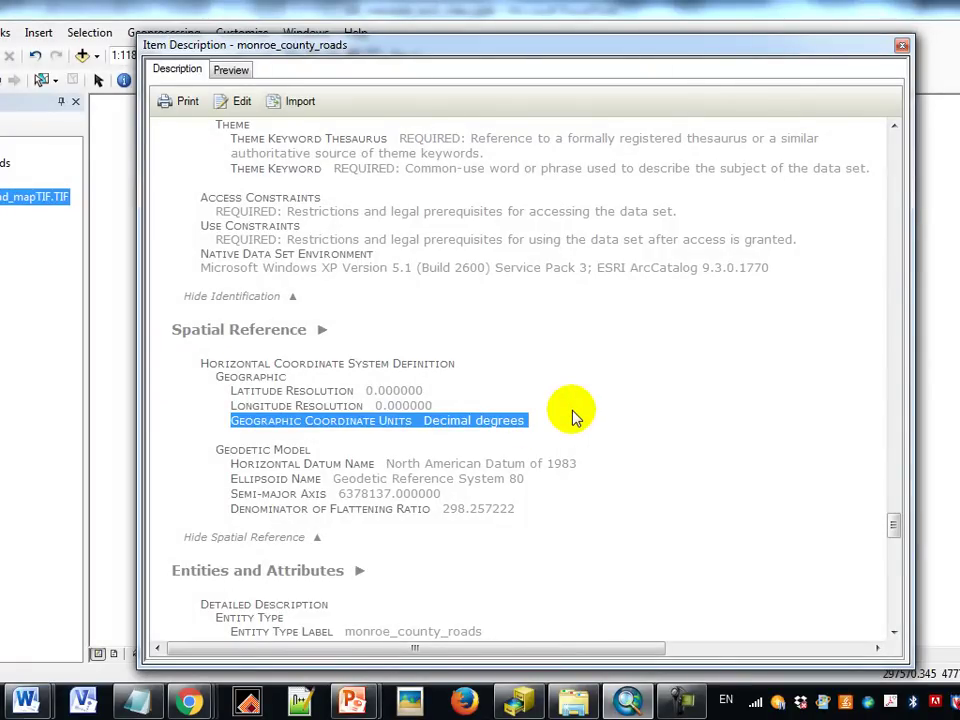
click(226, 468)
drag(226, 468, 622, 465)
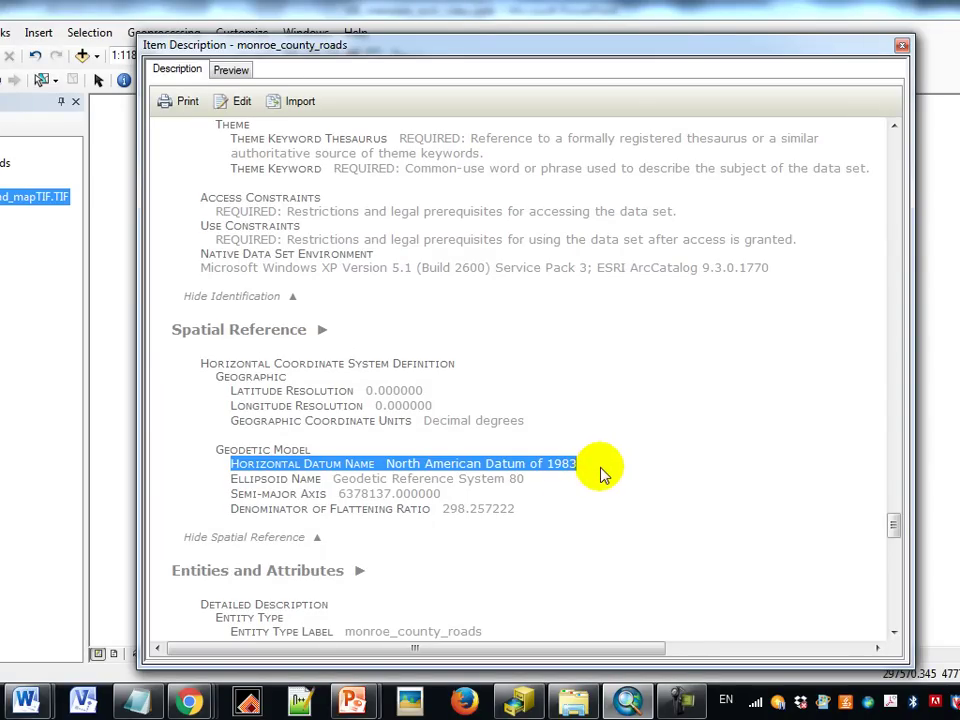
click(901, 45)
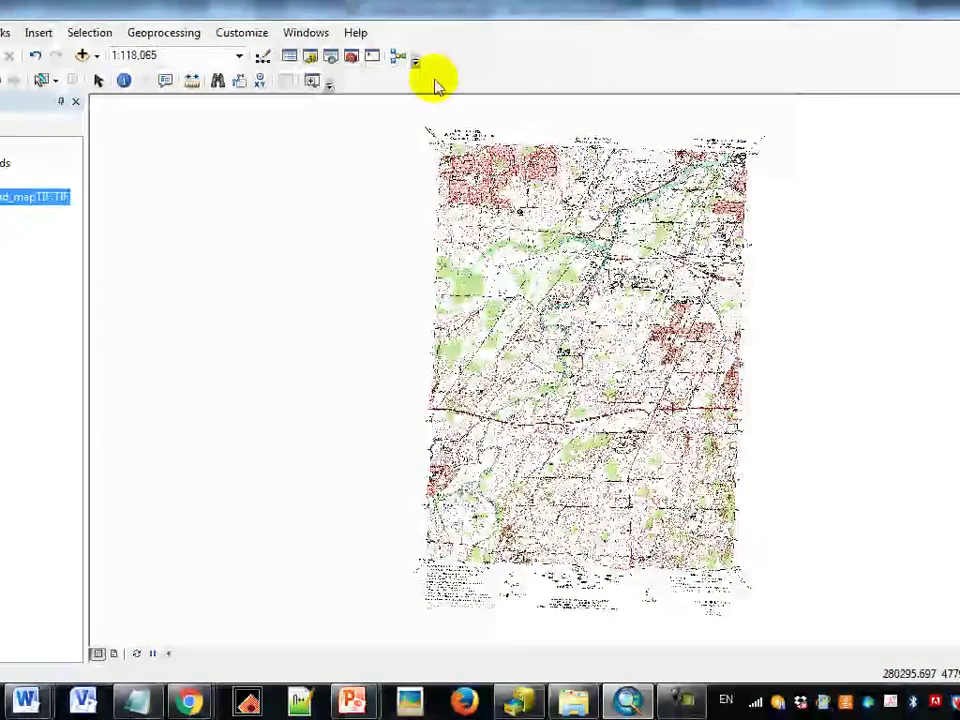
Step: Search for the "define projection" tool and select the monroe_county_roads layer in the map's layer list
click(331, 58)
click(847, 173)
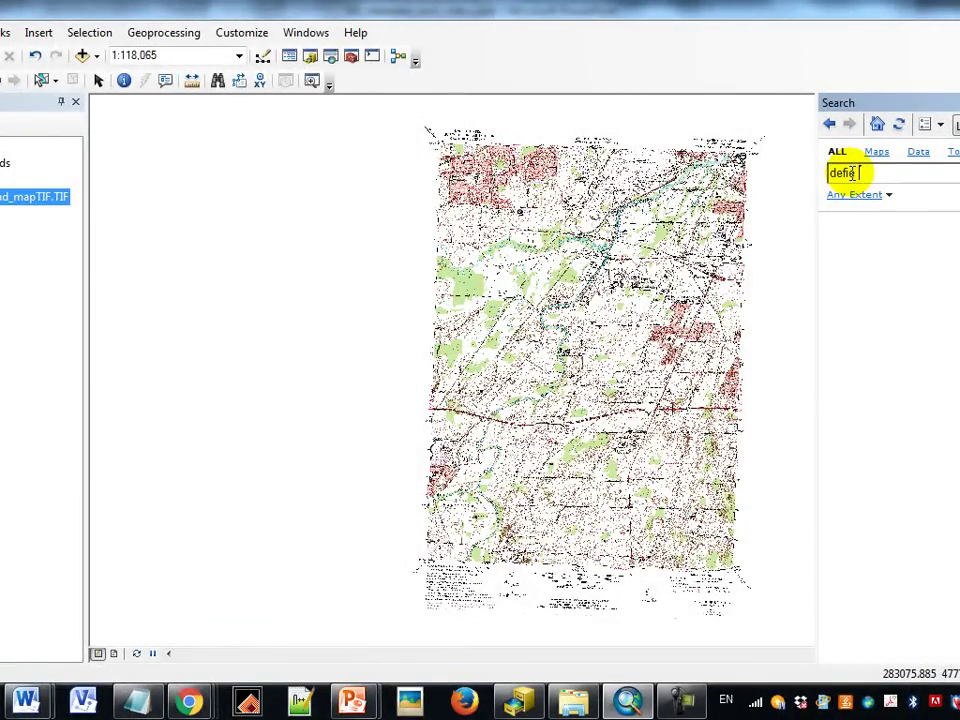
key(BackSpace)
text(ne projection)
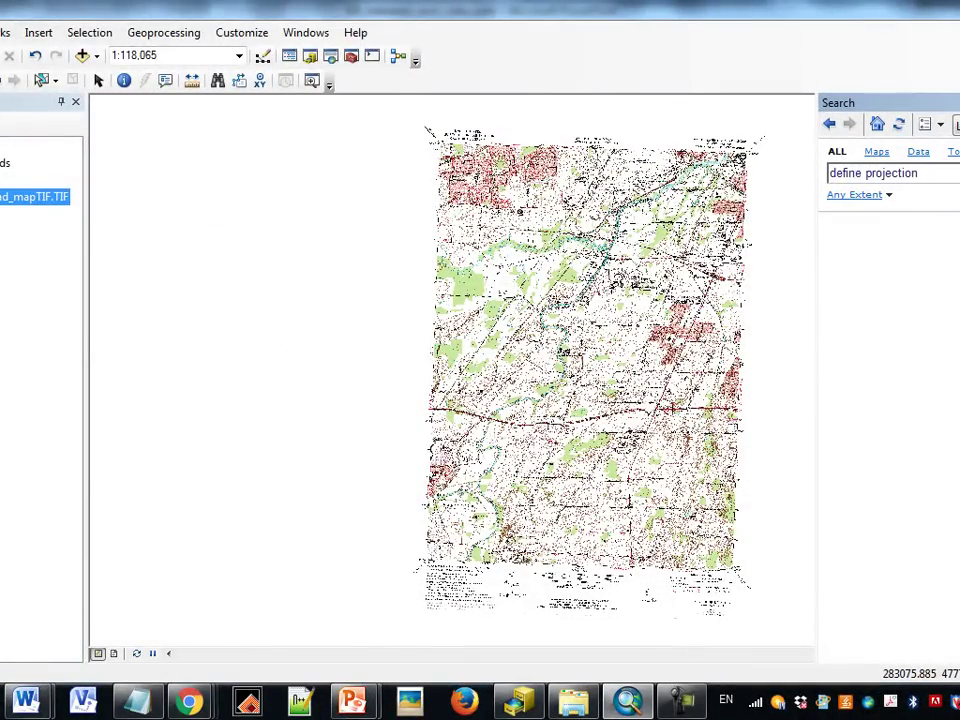
key(Return)
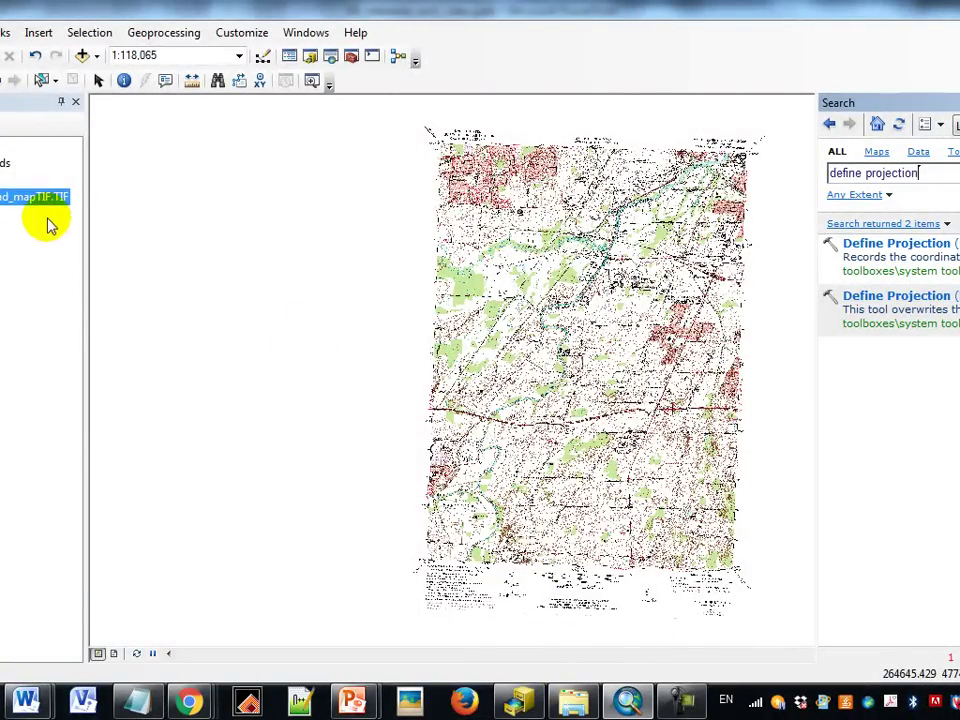
click(6, 162)
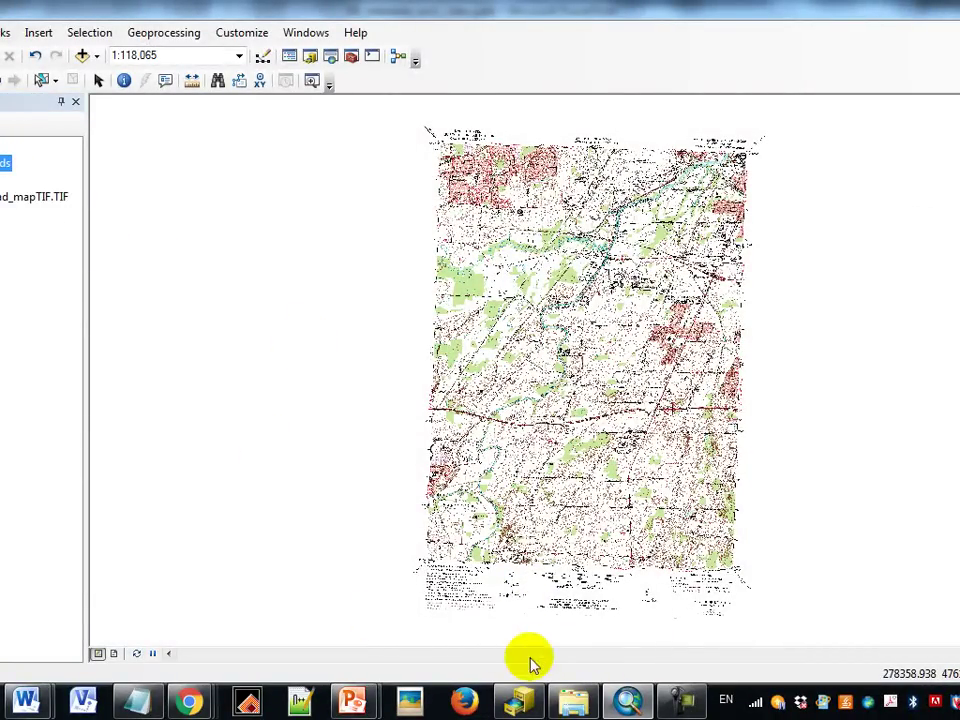
Step: Switch to Windows Explorer and check which component files of the monroe_county_roads shapefile are in the common_problem folder
click(573, 700)
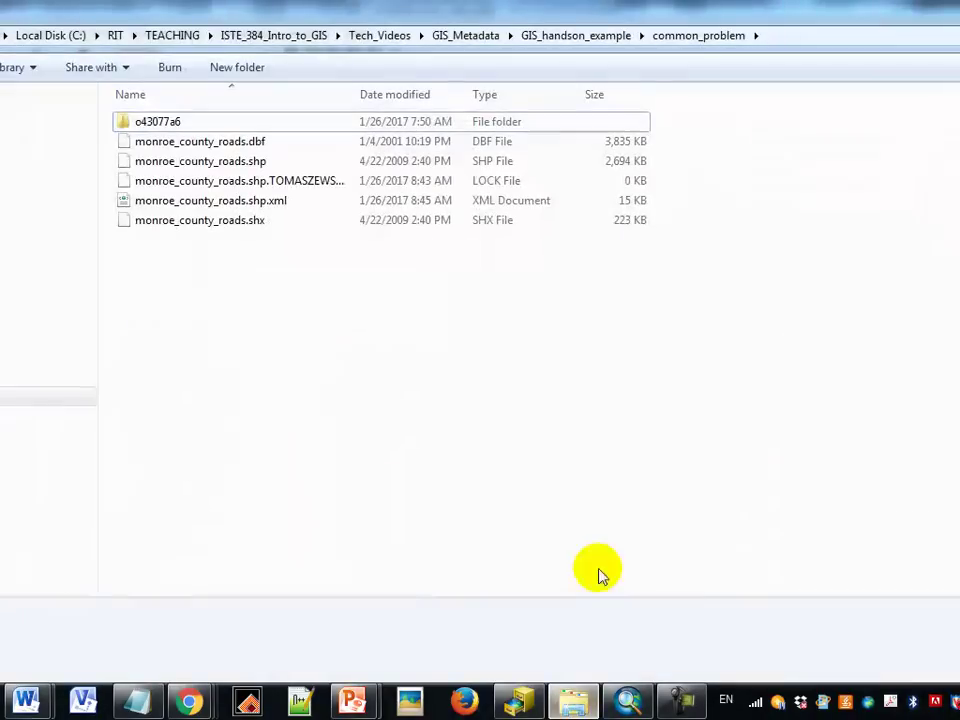
click(259, 142)
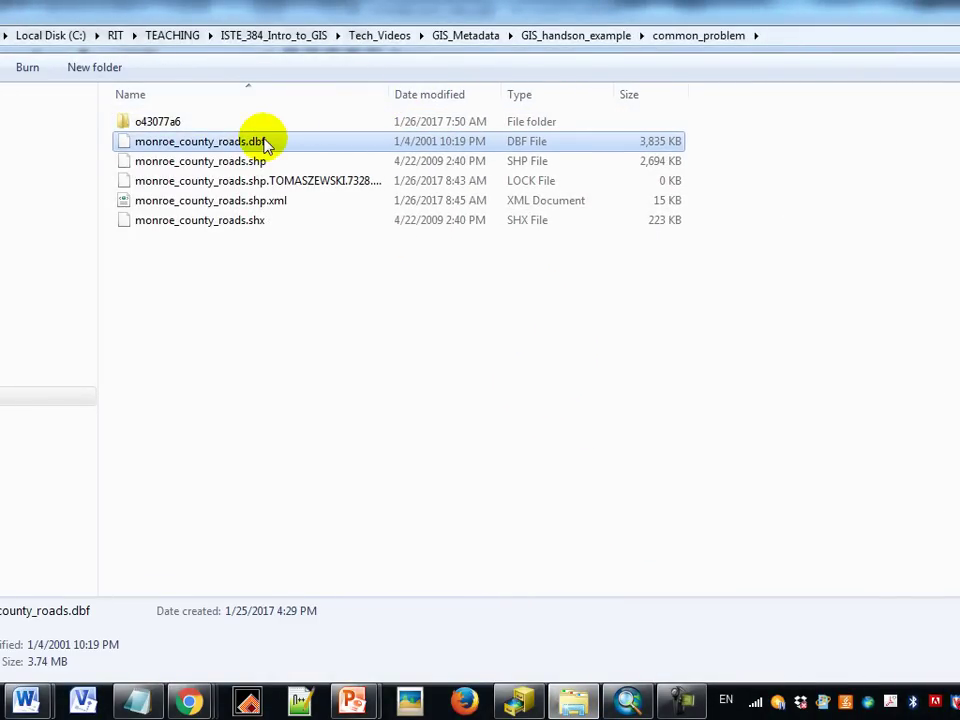
click(285, 204)
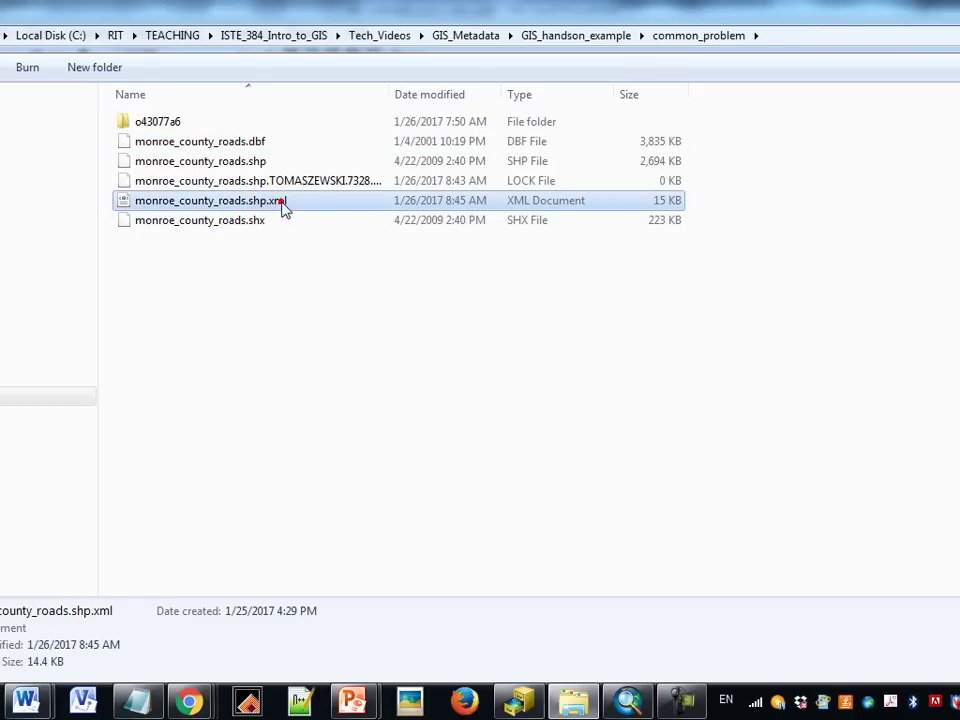
click(352, 182)
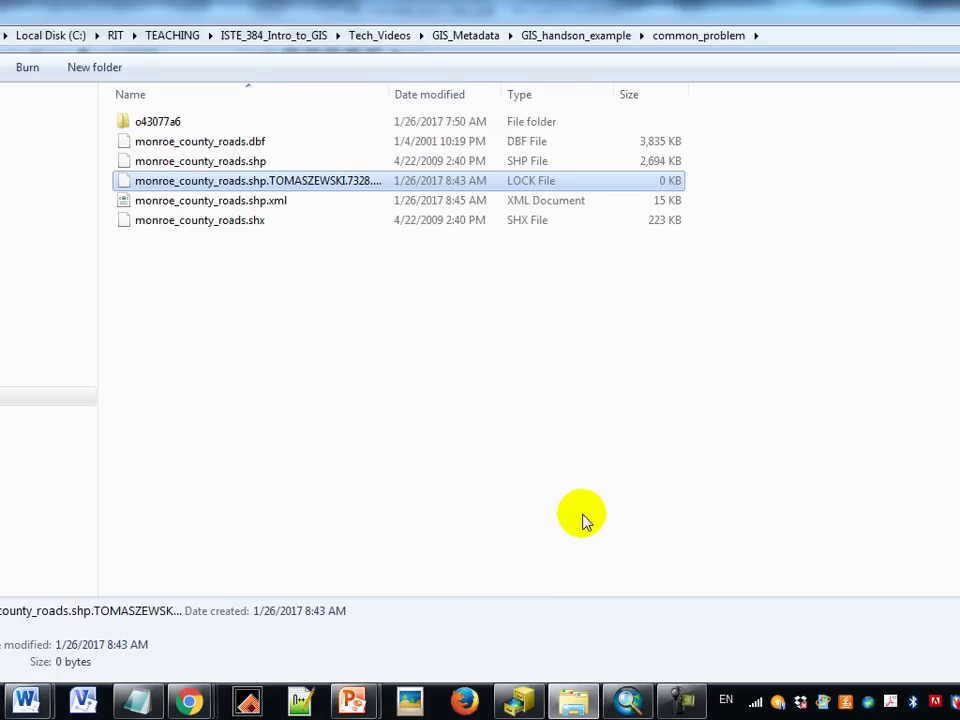
Step: Return to ArcMap, open the Define Projection tool from the search results, and choose monroe_county_roads as its input dataset
click(628, 700)
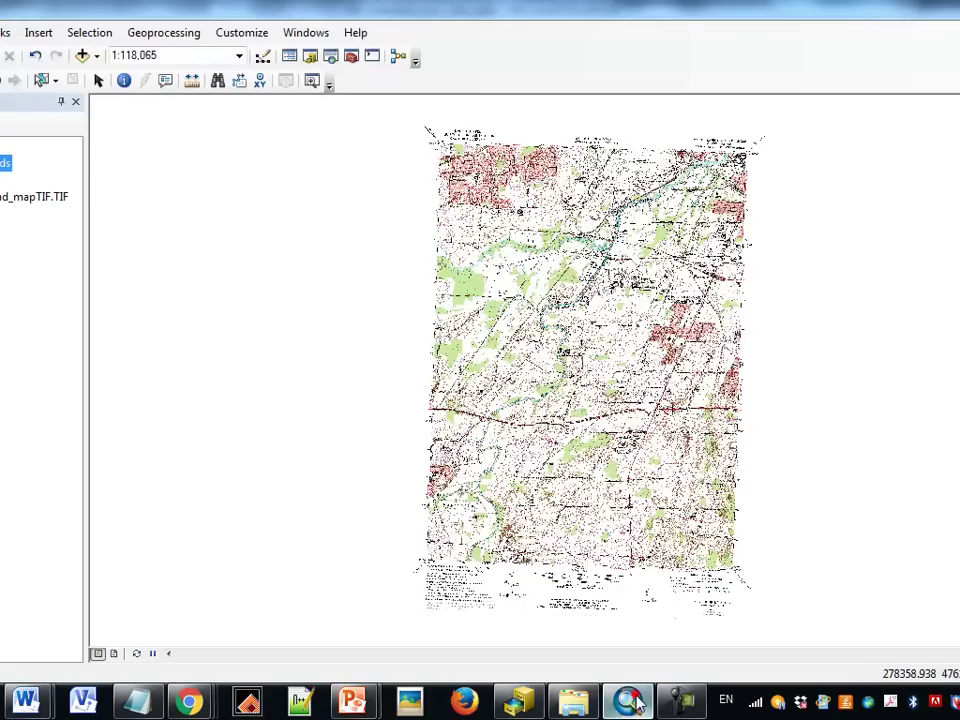
click(333, 58)
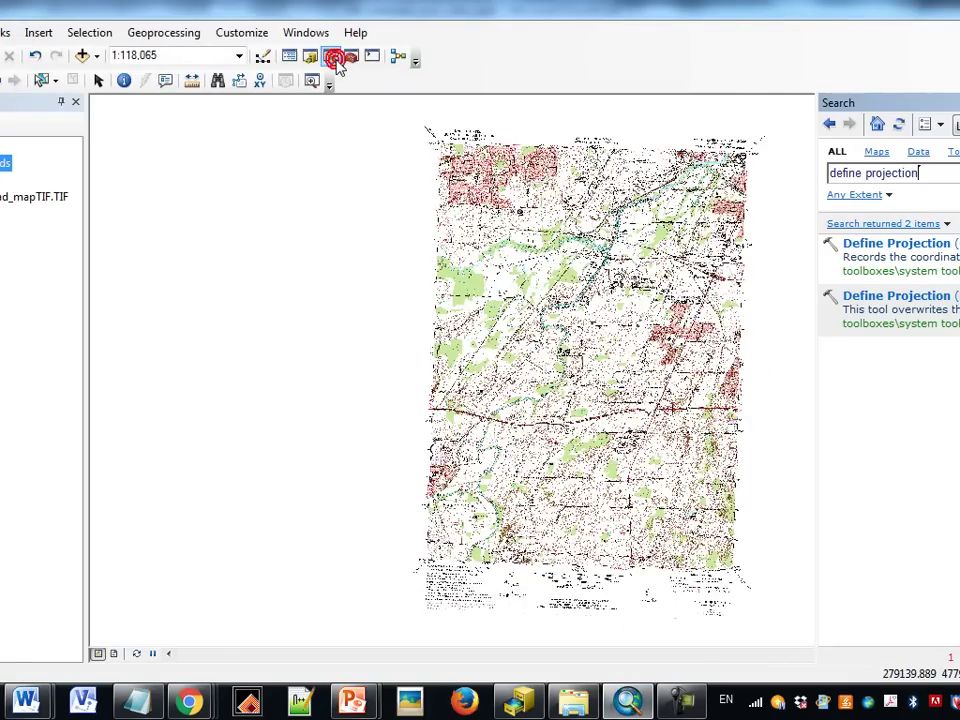
click(921, 296)
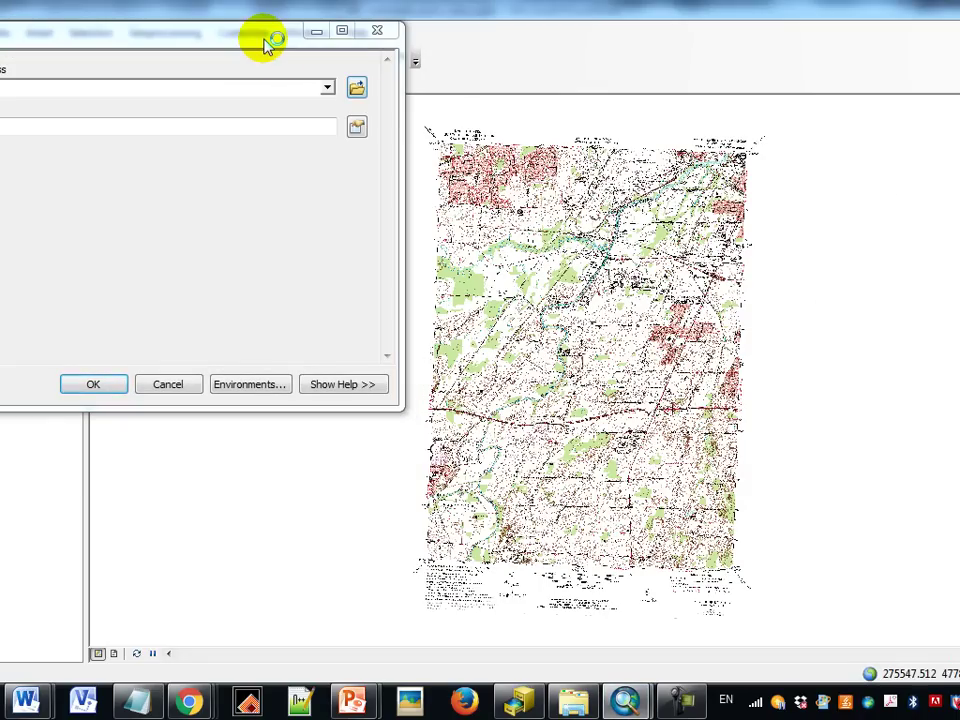
drag(268, 45, 462, 150)
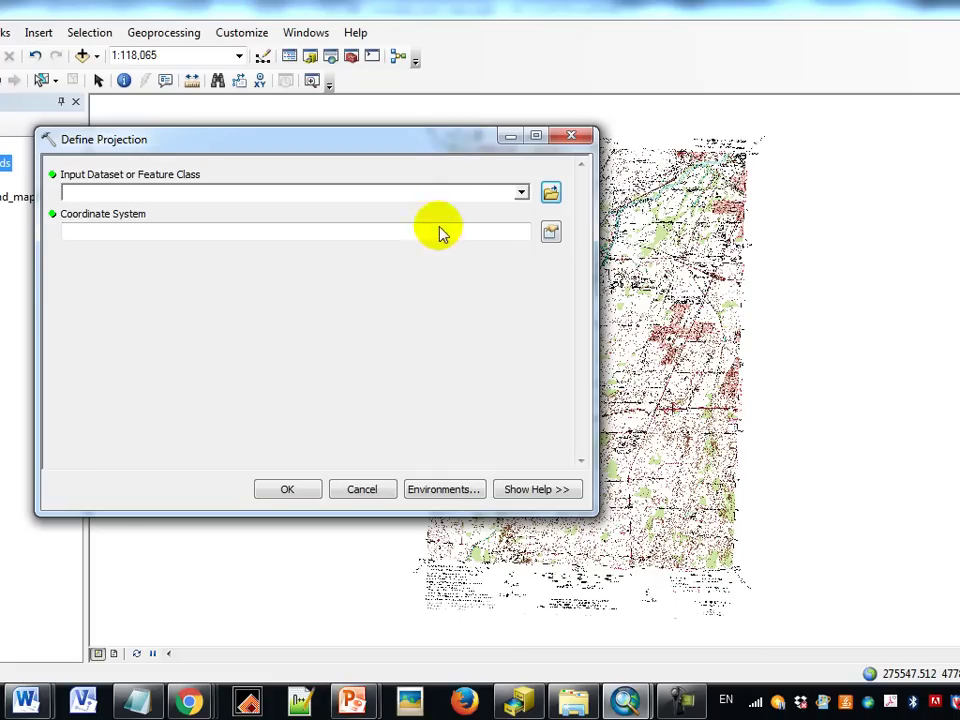
click(521, 193)
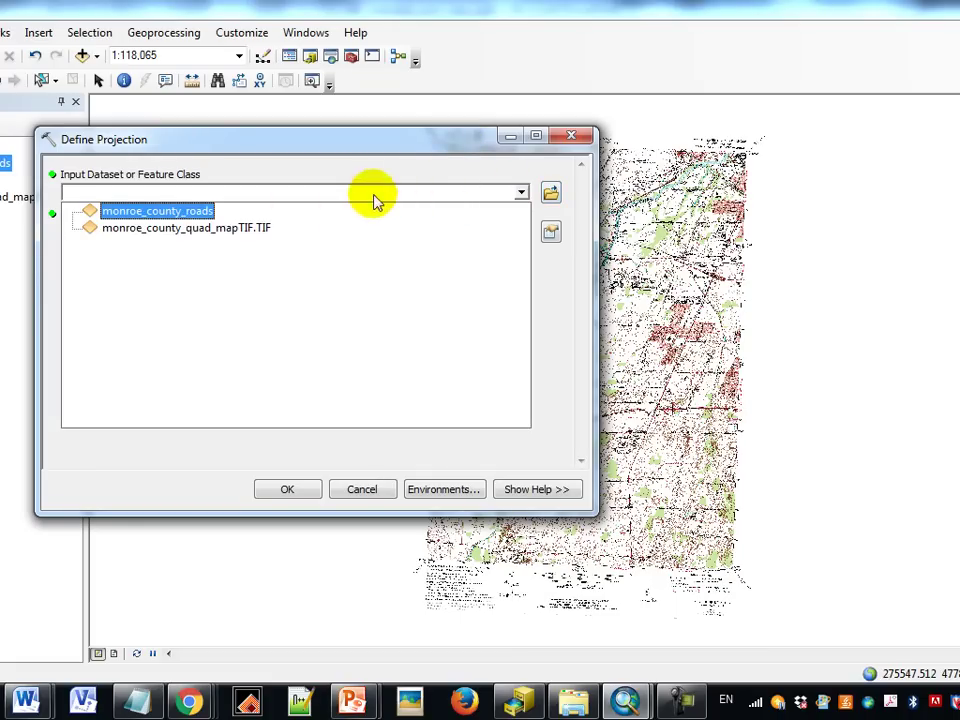
click(199, 211)
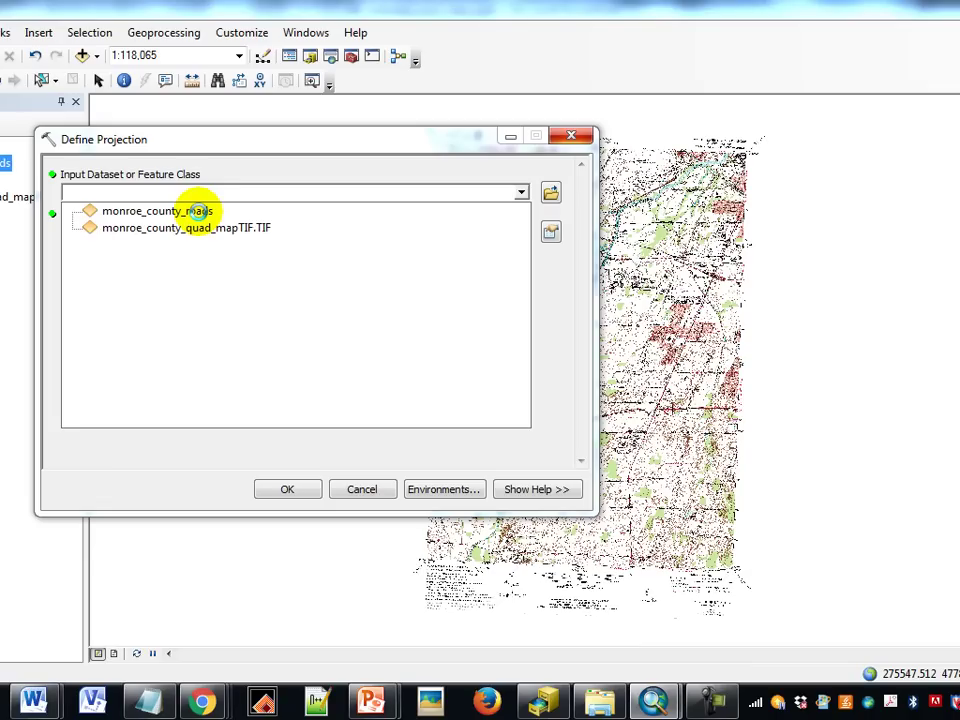
click(199, 211)
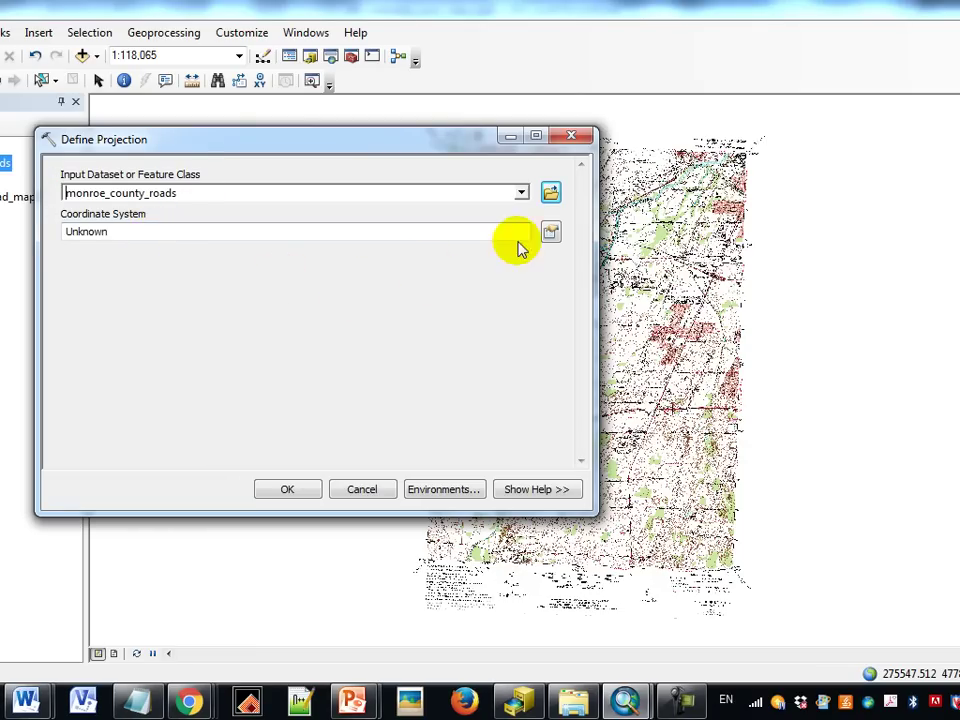
Step: Set the coordinate system to the North American geographic system NAD 1983 and run Define Projection
click(550, 233)
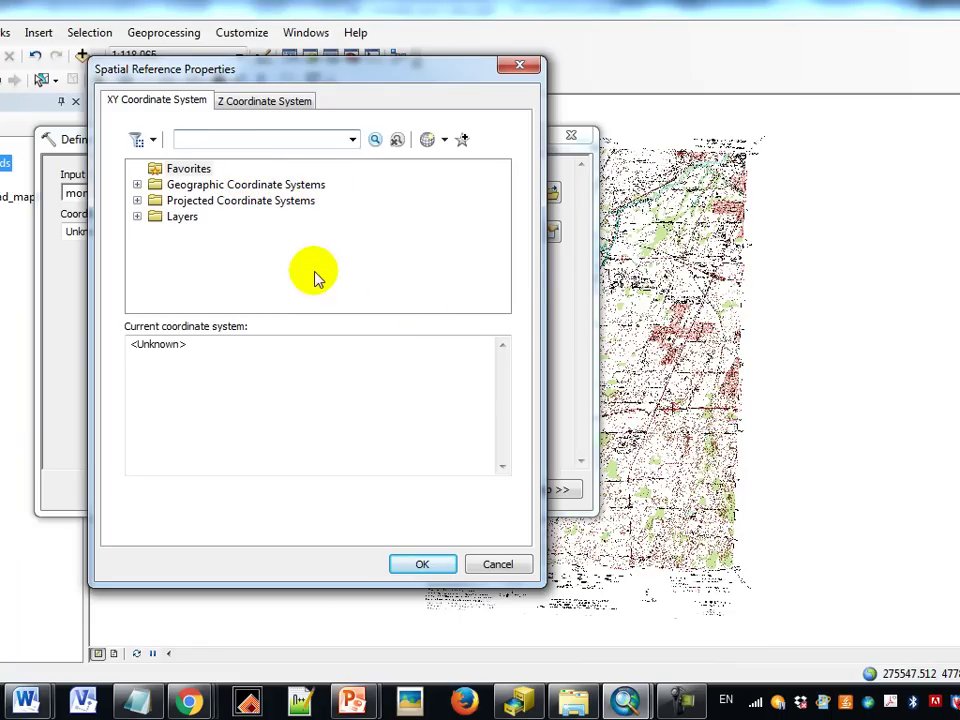
click(137, 185)
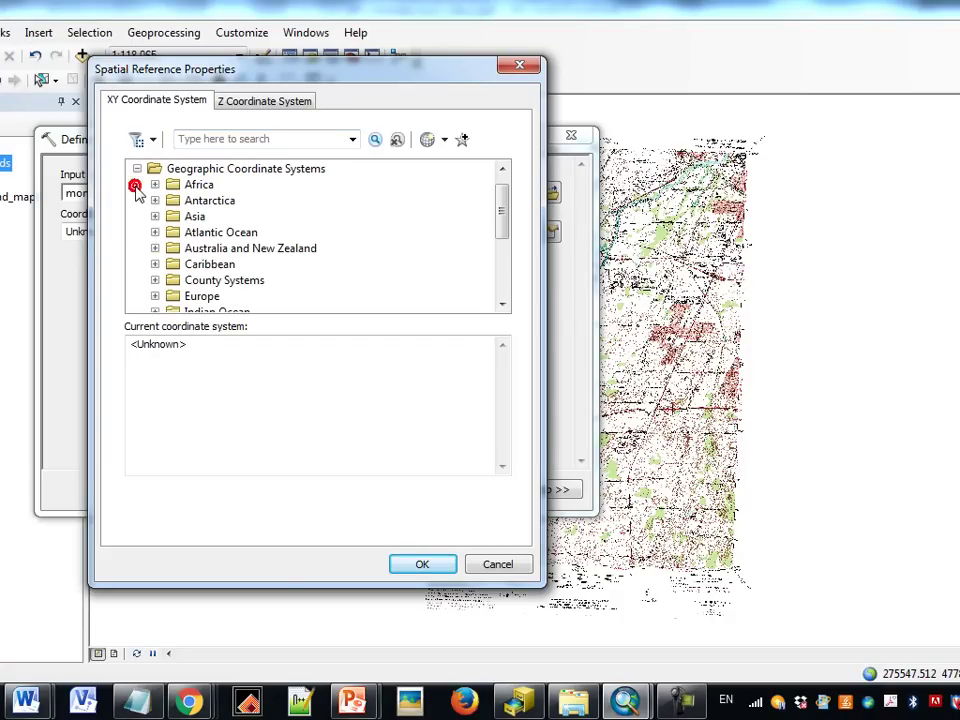
drag(501, 214, 503, 244)
click(155, 280)
click(228, 264)
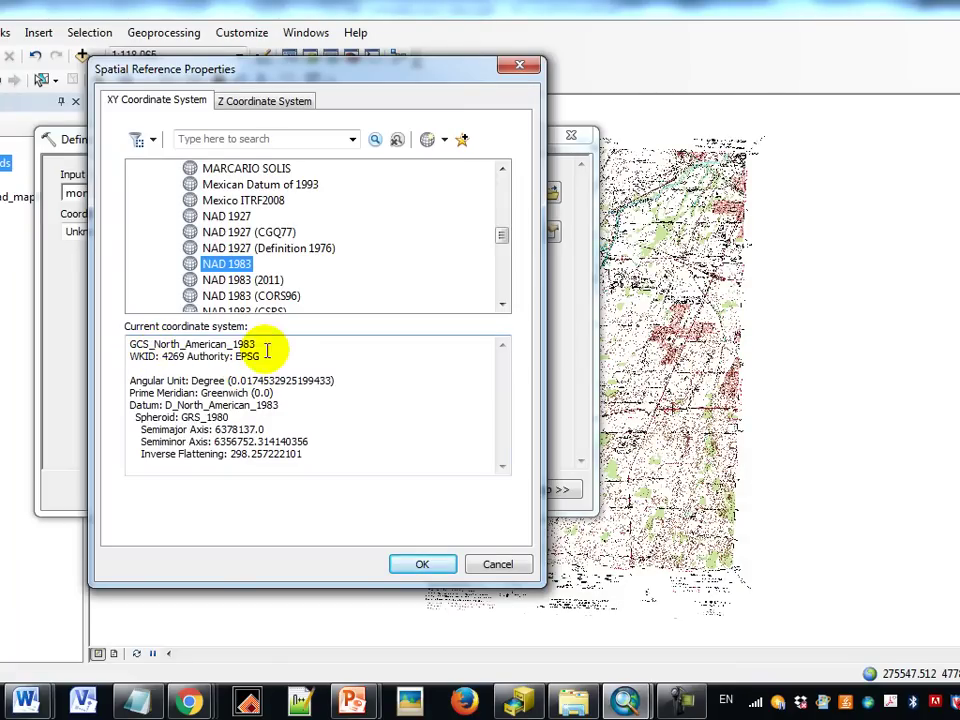
click(418, 564)
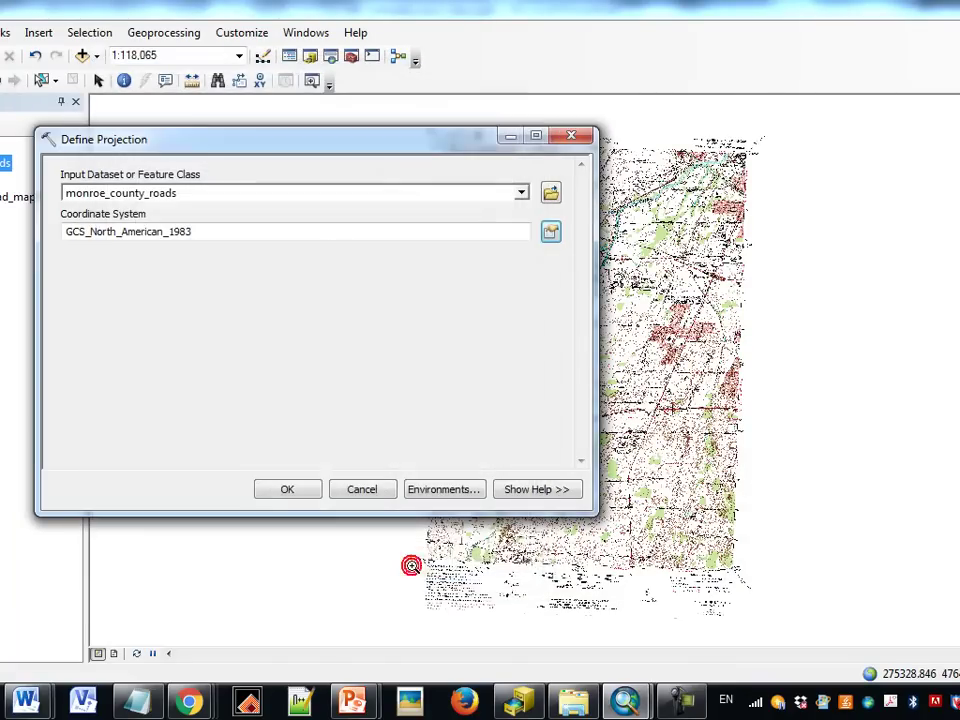
click(290, 489)
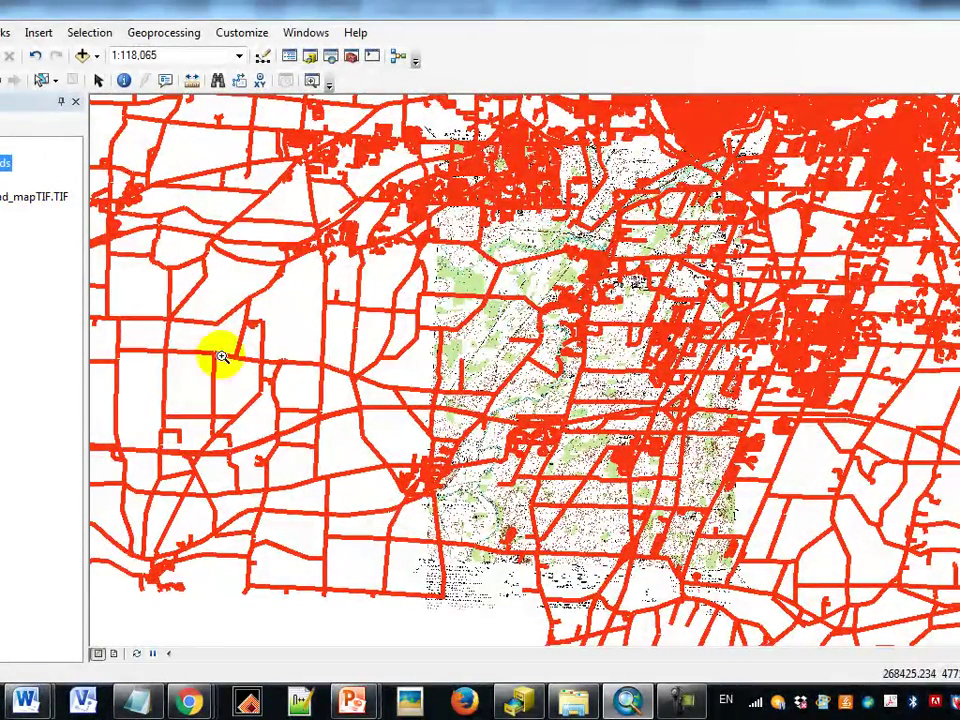
Step: Check the roads' alignment with the quad map around Scottsville, inspect monroe_county_roads.prj in Windows Explorer, and return to ArcMap
drag(413, 410, 521, 505)
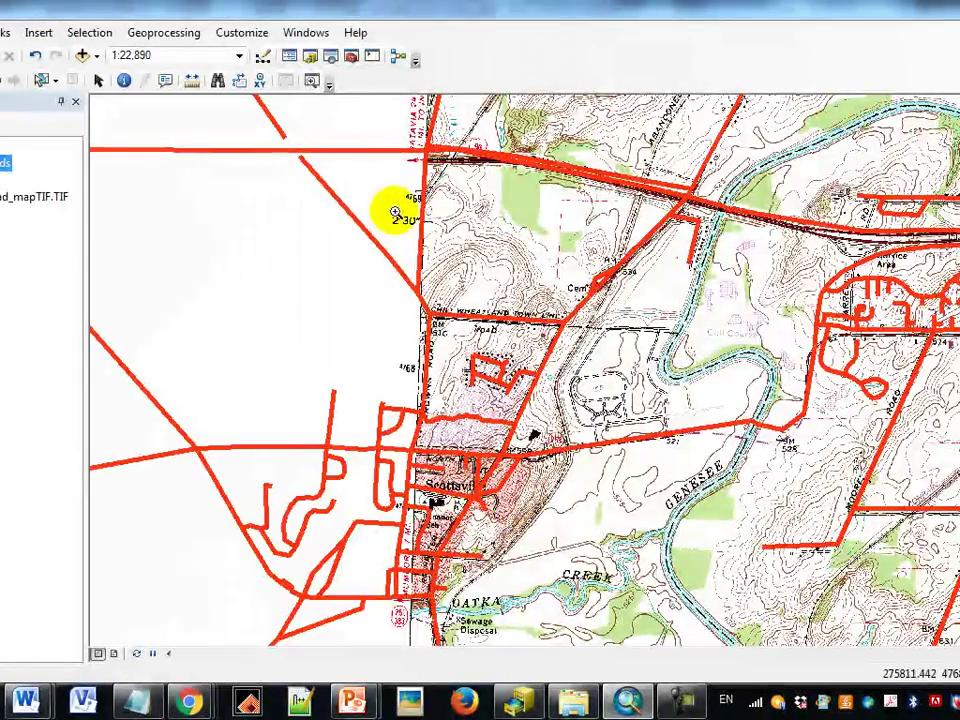
drag(395, 212, 761, 514)
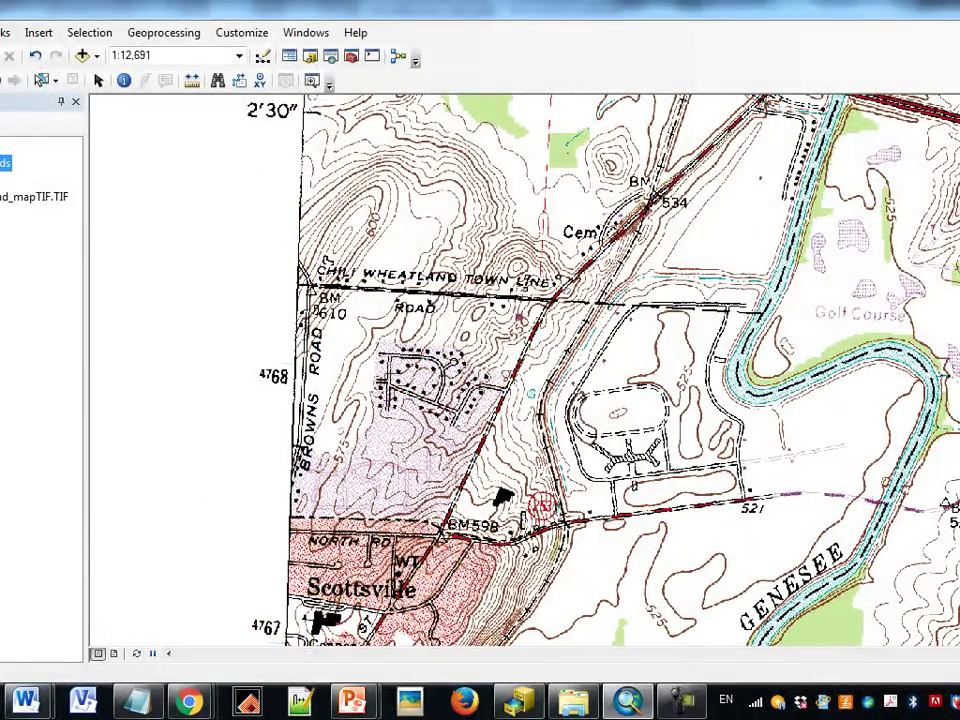
click(572, 700)
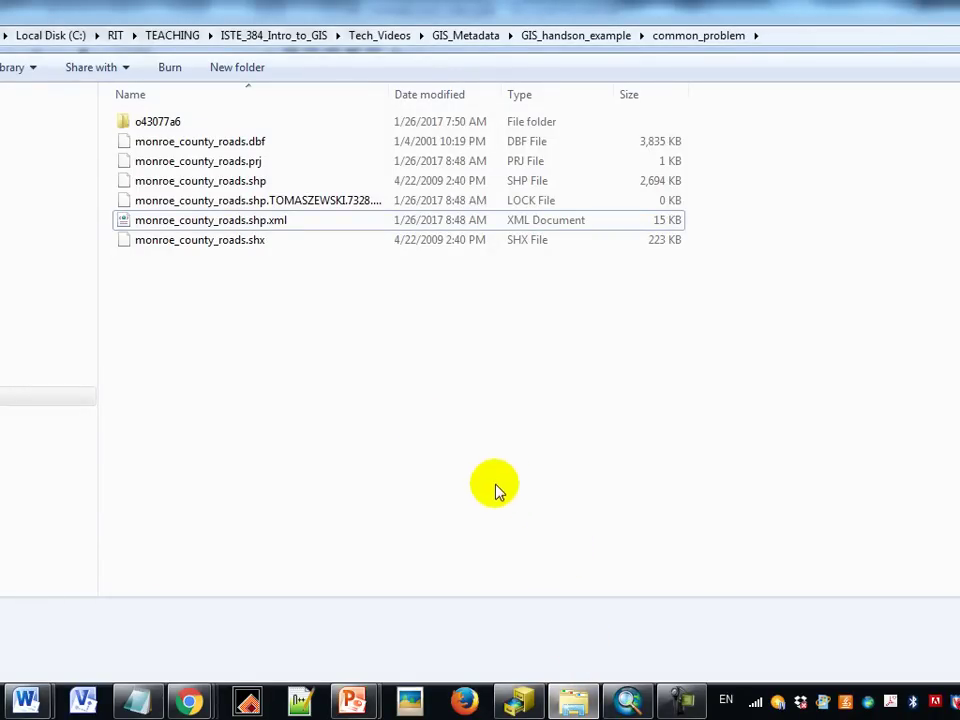
click(249, 163)
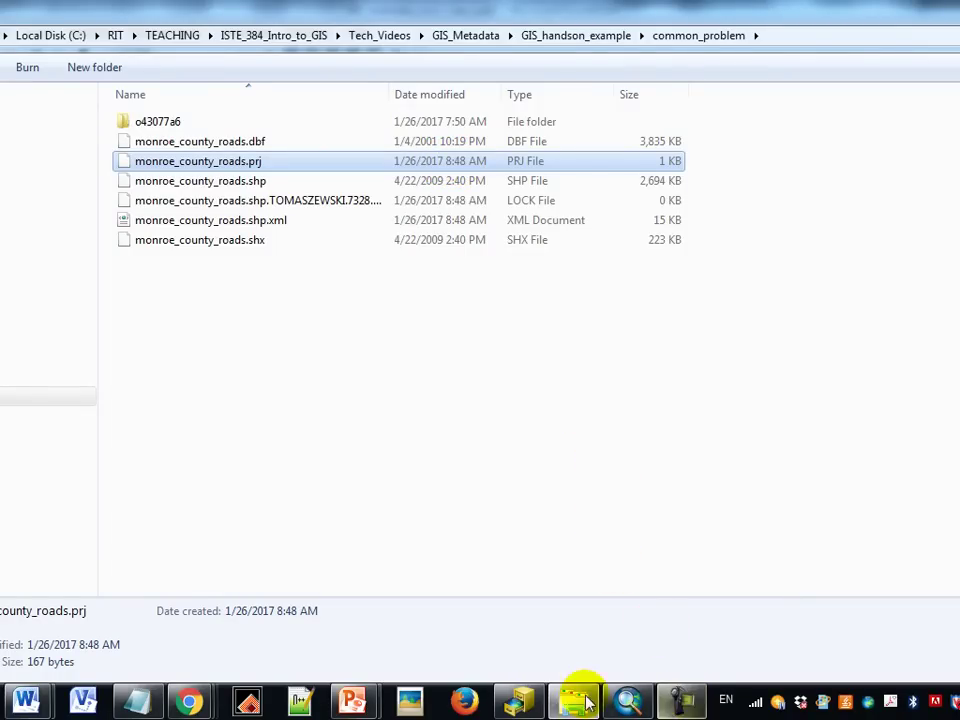
click(626, 704)
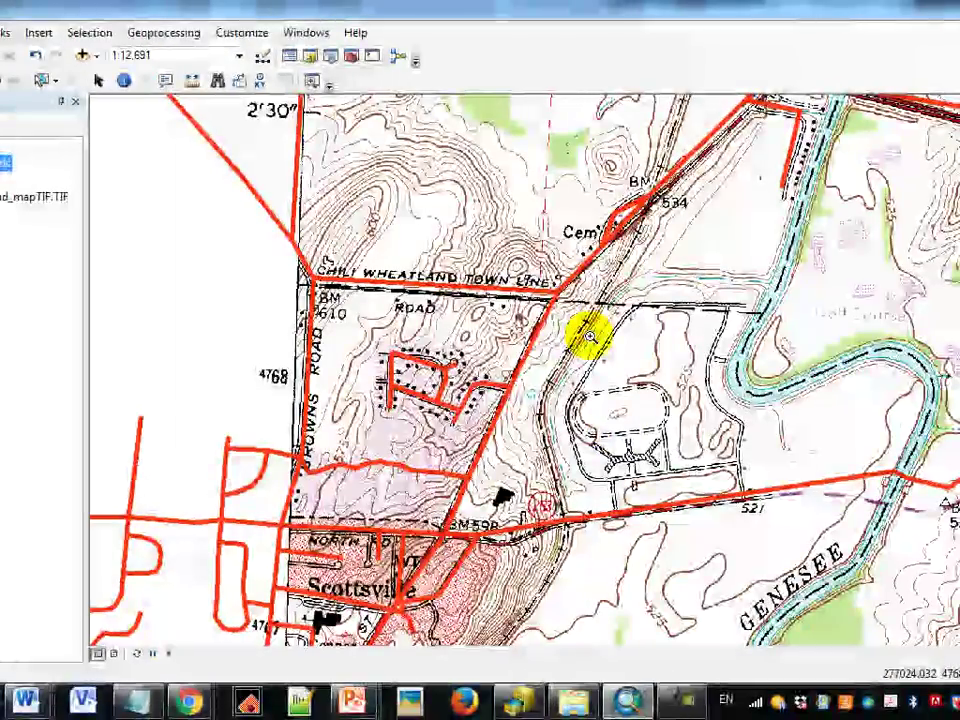